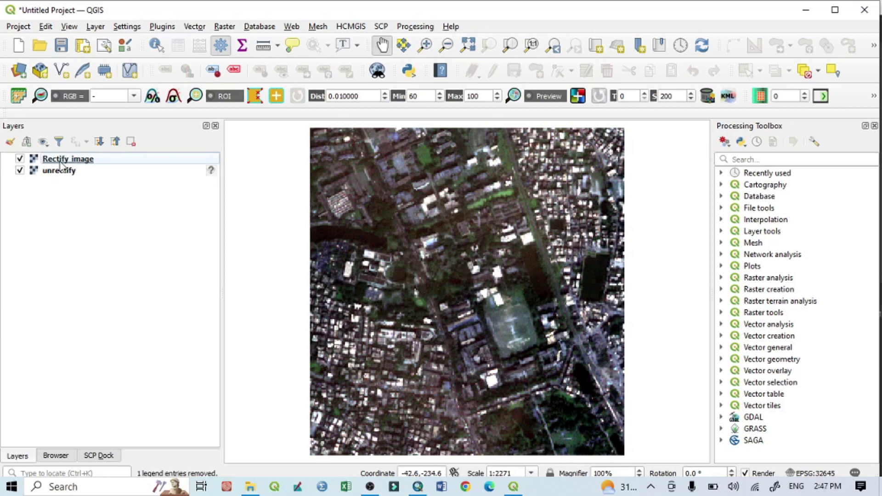
Step: Check the Rectify_image layer properties and note its WGS 84 / UTM zone 45N CRS
left_click(51, 173)
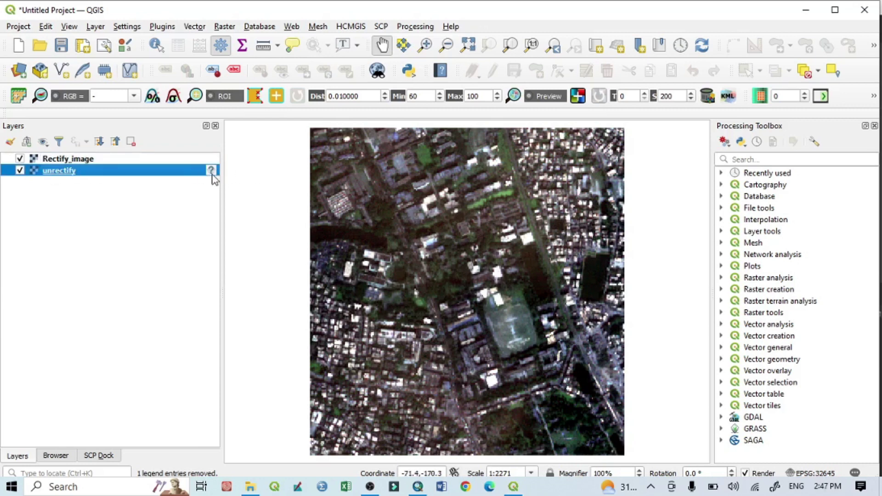
mouse_move(213, 177)
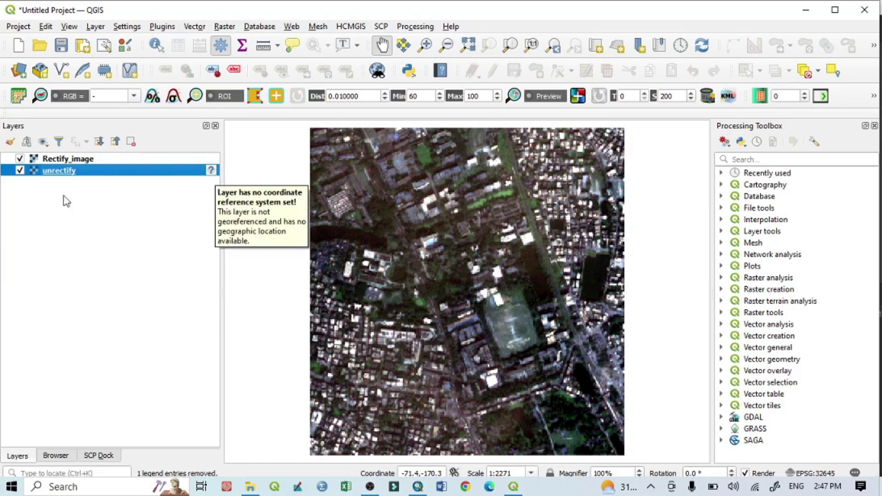
left_click(51, 161)
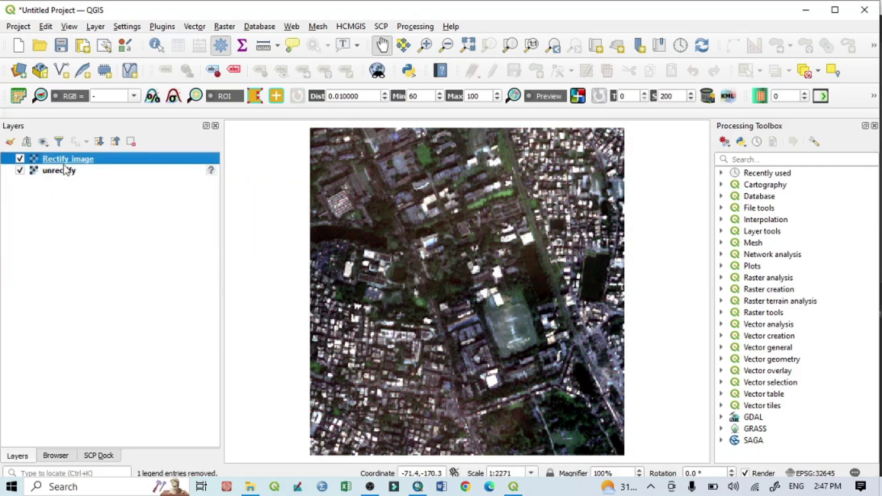
right_click(58, 160)
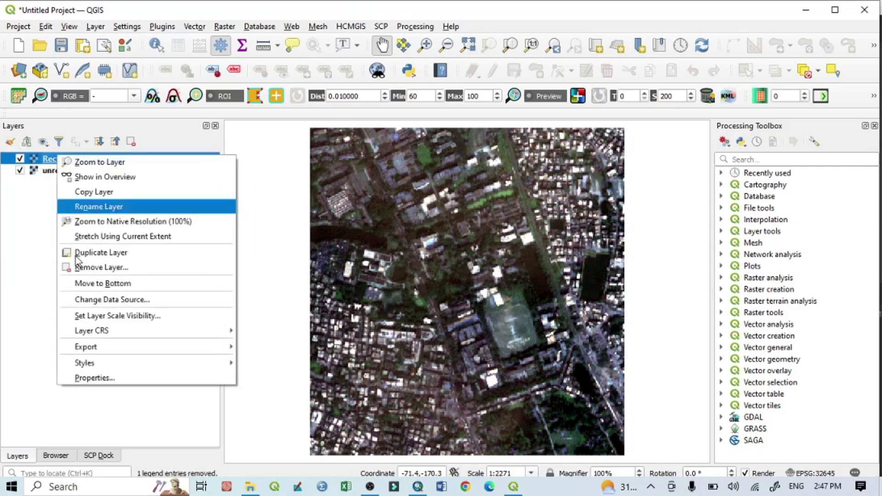
left_click(105, 381)
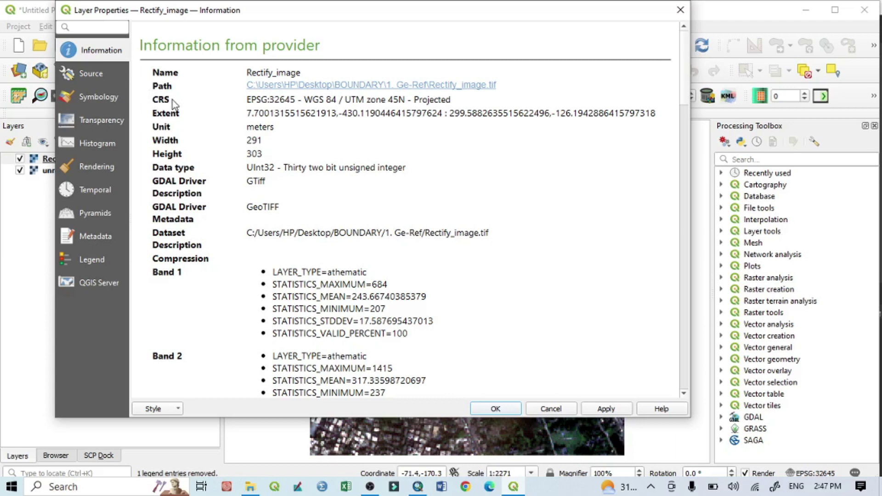
left_click_drag(171, 100, 151, 100)
left_click_drag(309, 100, 408, 104)
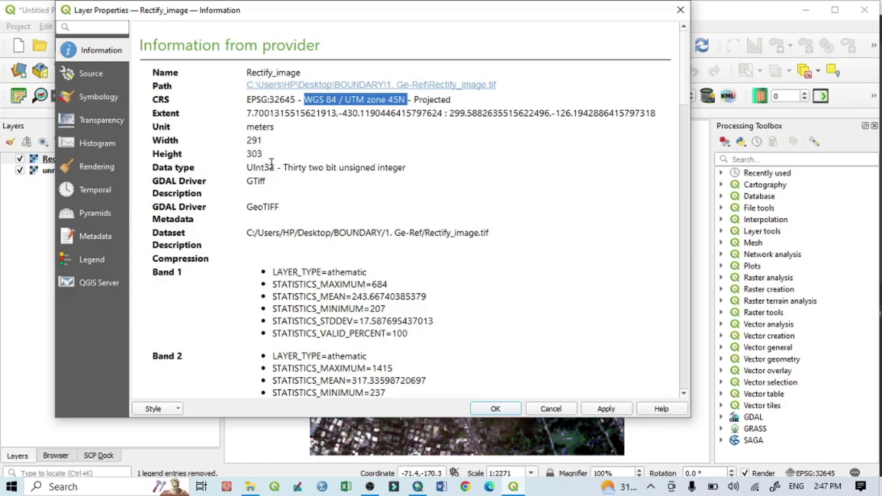
left_click(680, 9)
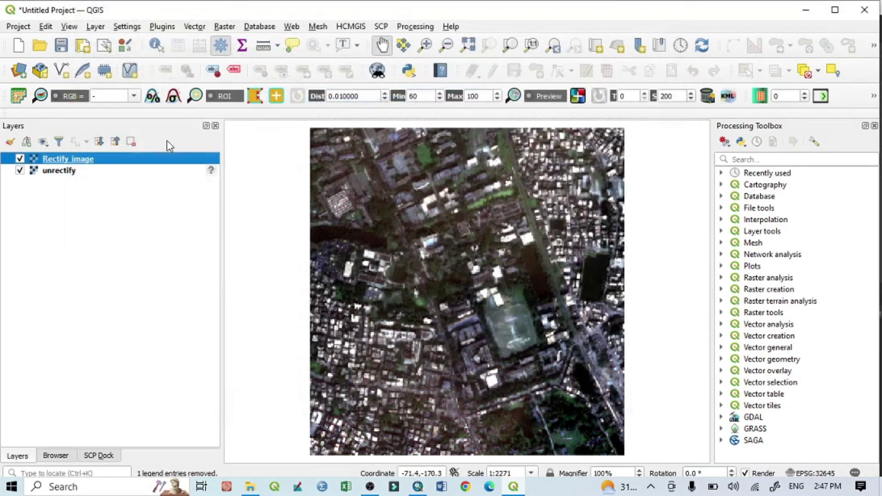
Step: Confirm the unrectify layer's CRS field is empty, then hide Rectify_image
right_click(66, 174)
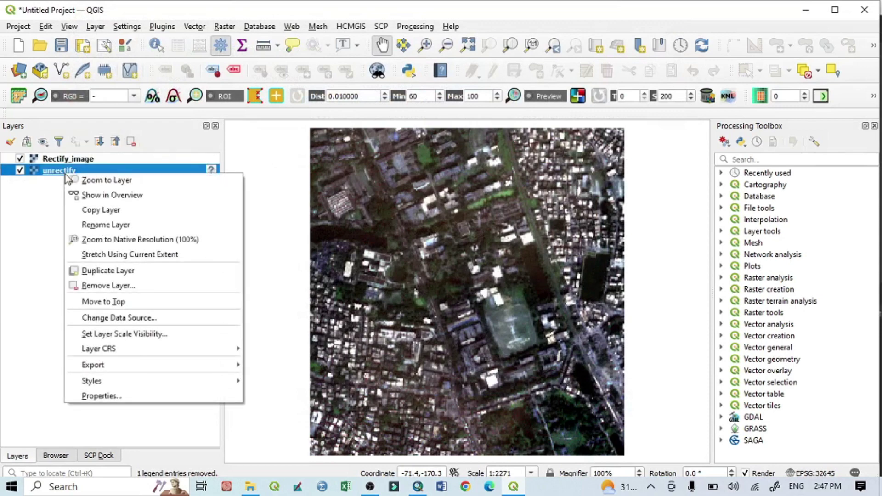
left_click(118, 396)
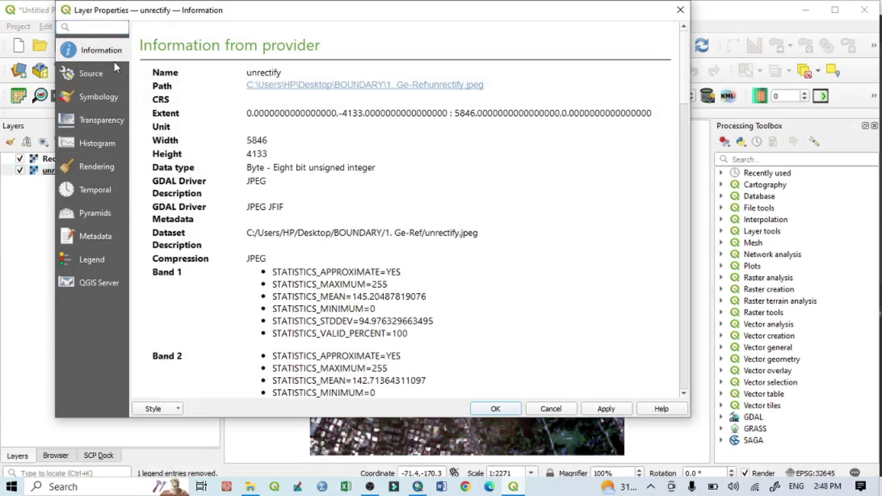
left_click_drag(152, 100, 171, 99)
left_click(681, 10)
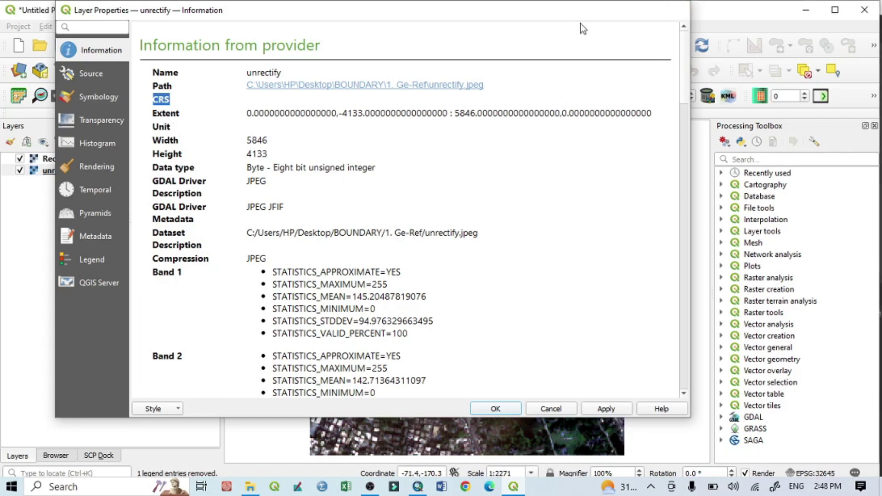
left_click(20, 159)
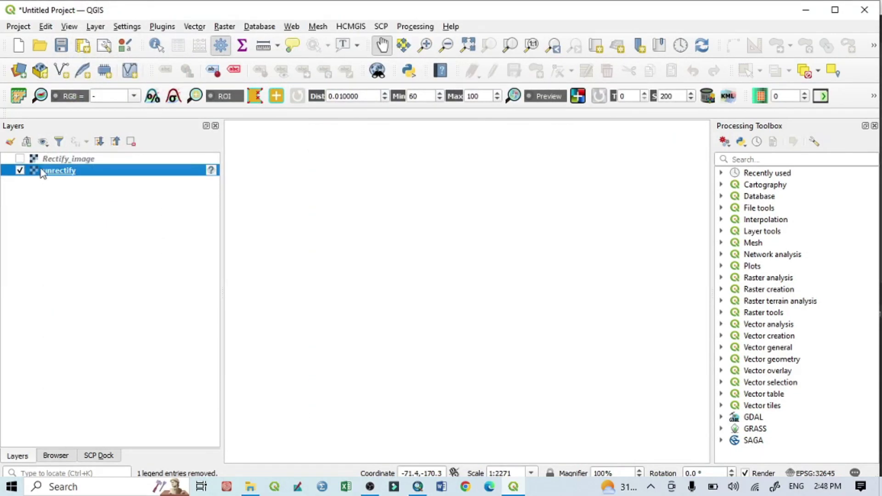
Step: Zoom to unrectify, turn Rectify_image back on, and fit the map to Rectify_image's extent
right_click(43, 172)
left_click(60, 176)
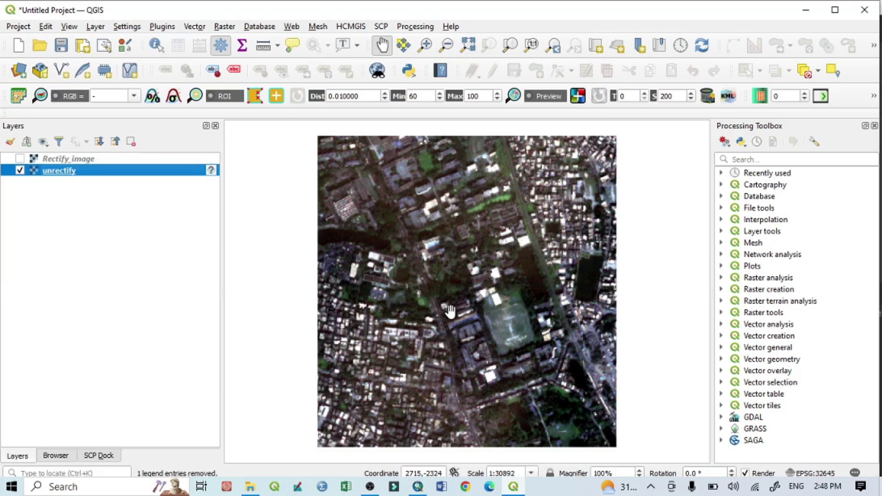
left_click(20, 158)
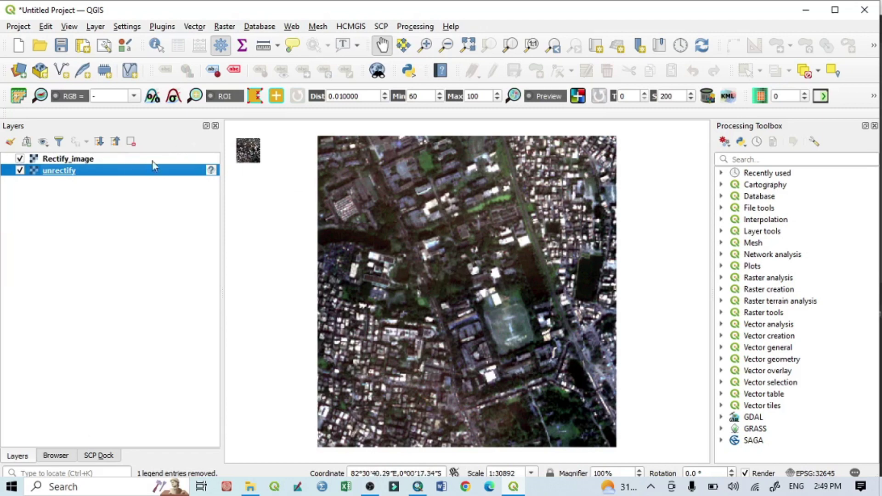
left_click(73, 158)
right_click(74, 158)
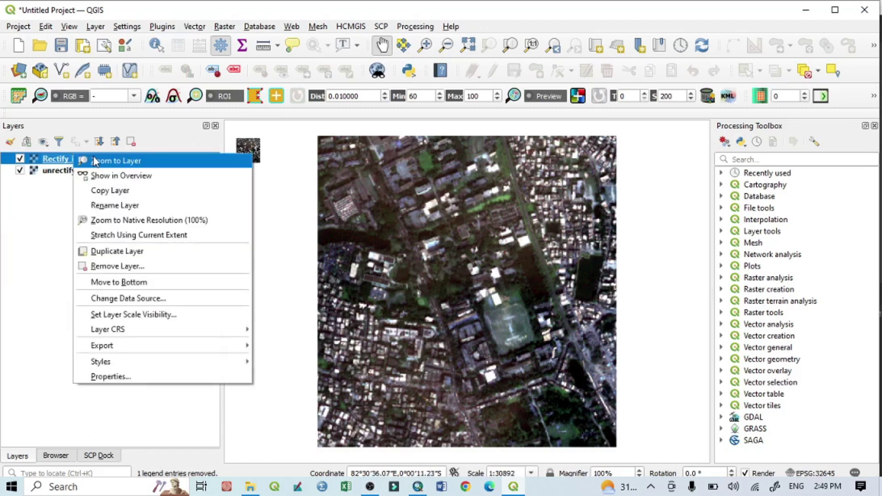
left_click(92, 159)
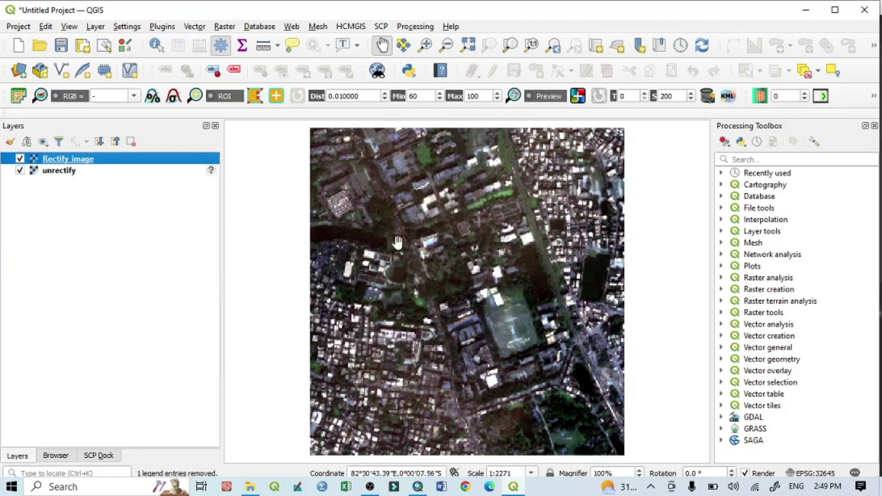
left_click(225, 26)
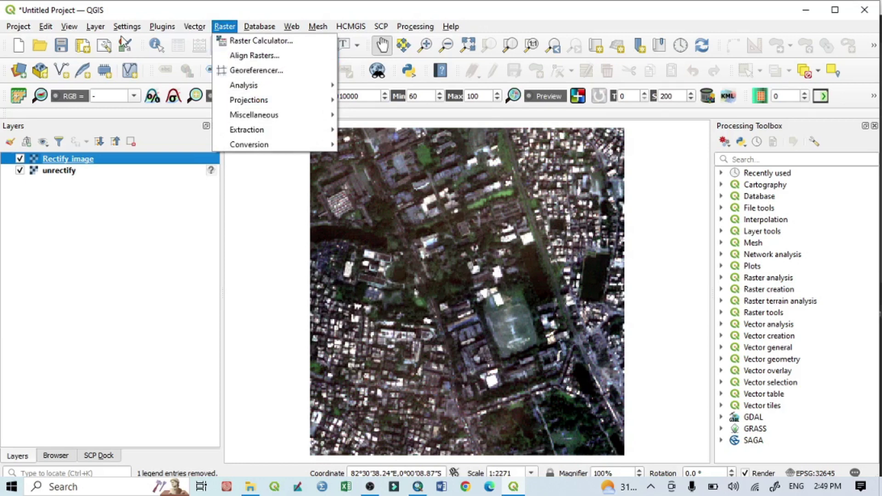
left_click(161, 27)
left_click(160, 28)
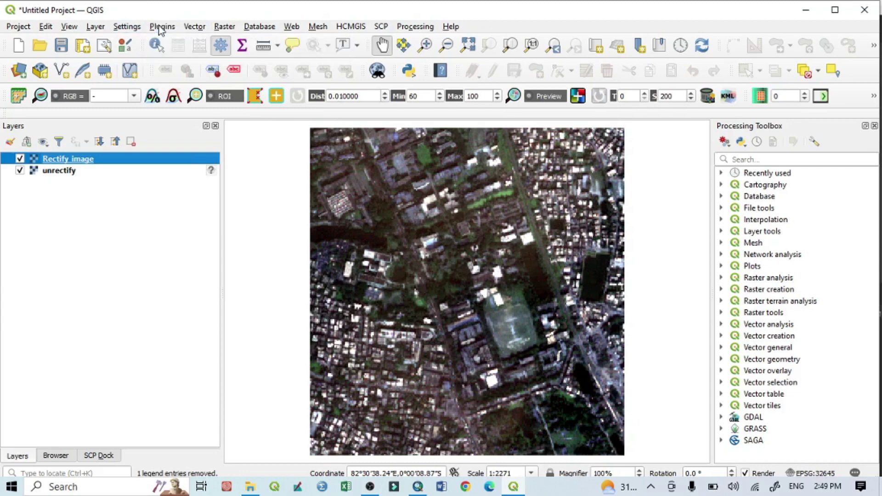
left_click(160, 29)
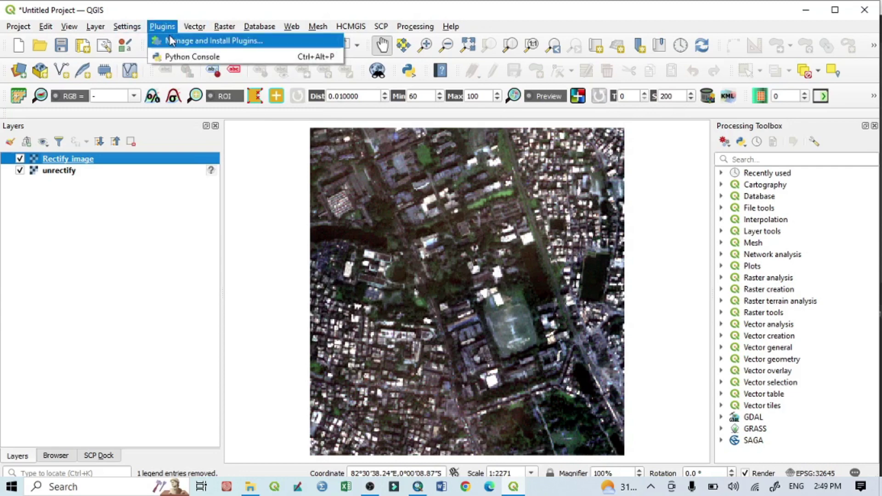
left_click(169, 37)
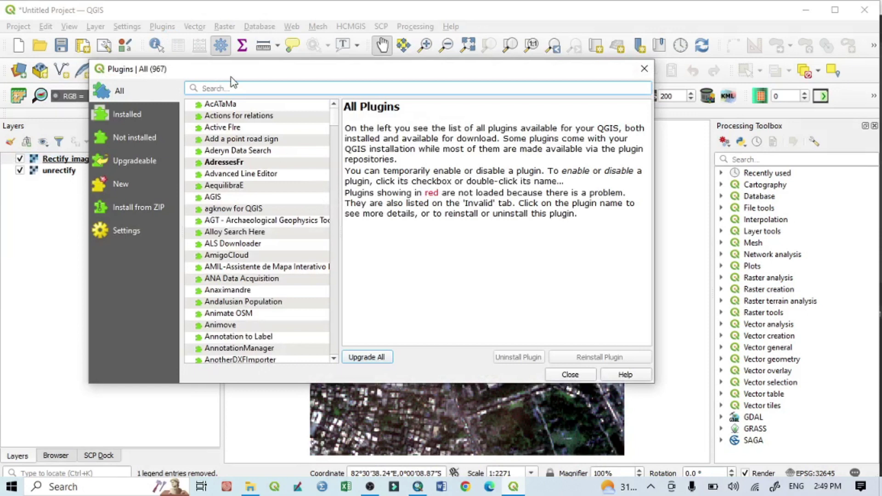
type("ge")
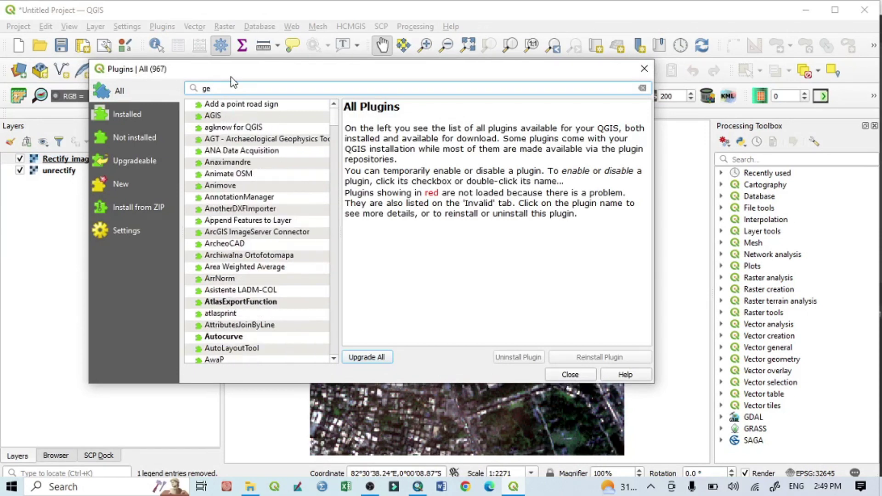
type("ore")
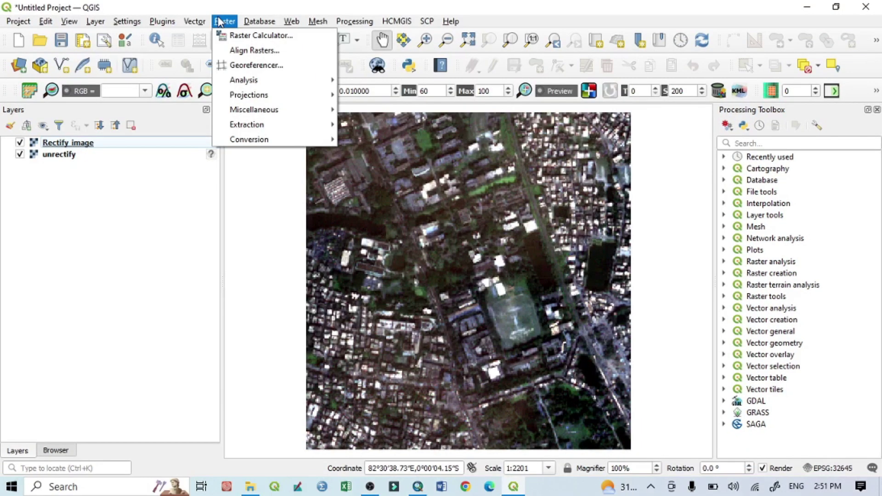
Step: Launch Raster > Georeferencer and load unrectify.jpeg from the 1. Ge-Ref folder
left_click(258, 66)
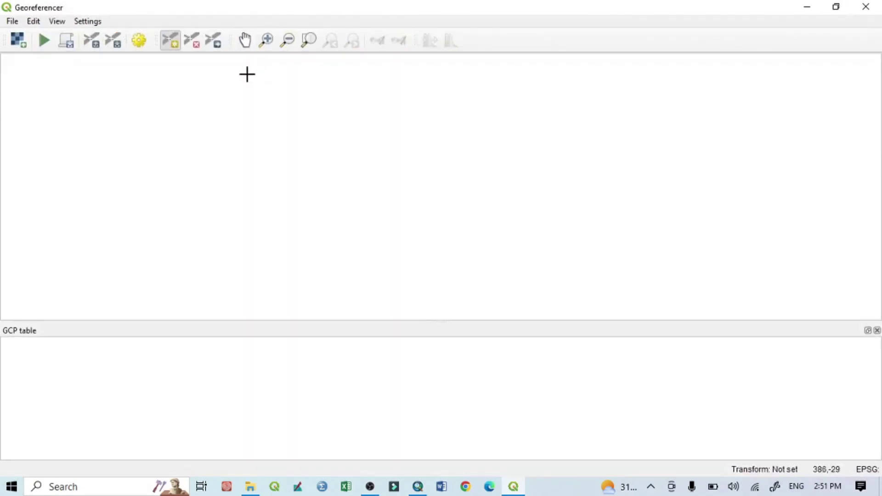
left_click(21, 44)
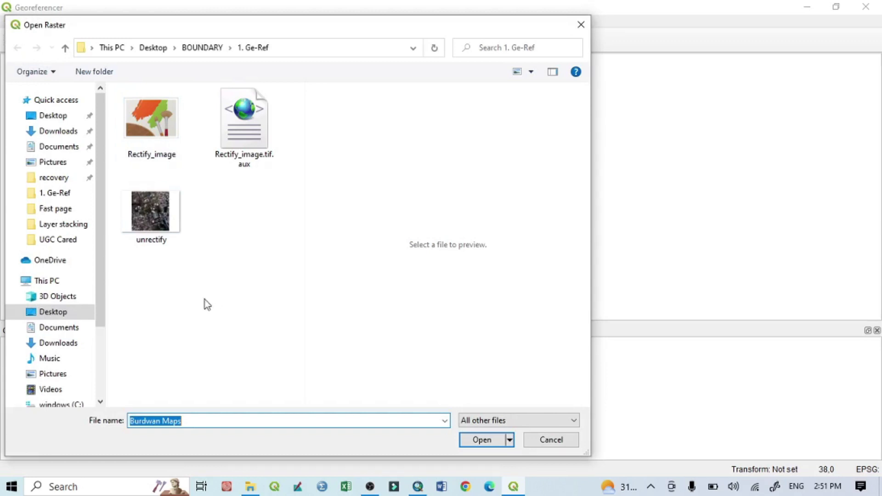
left_click(161, 225)
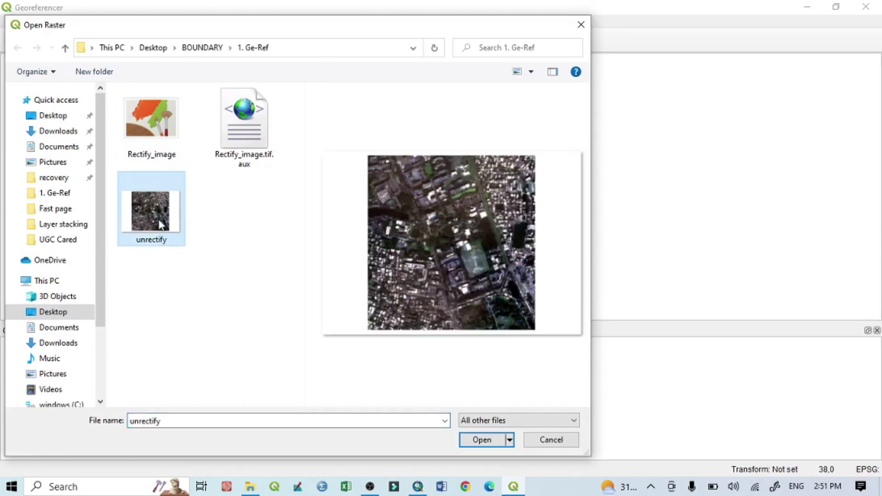
left_click(481, 441)
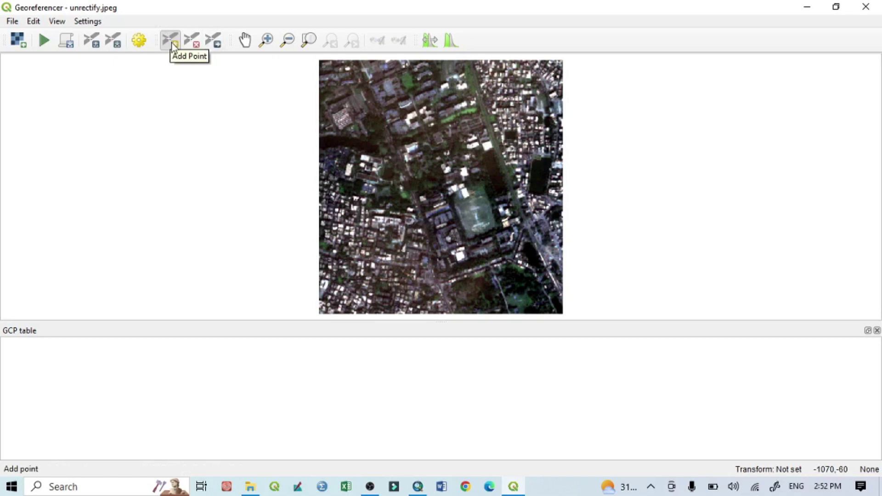
scroll(382, 140, "up", 3)
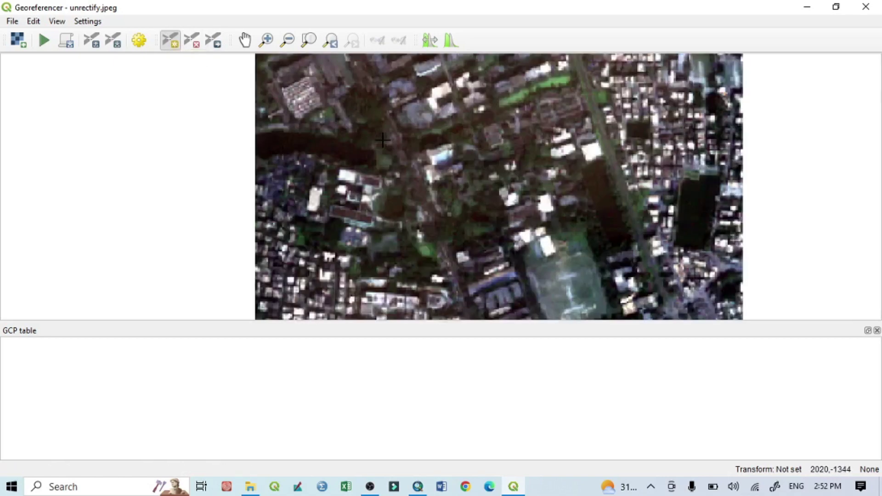
scroll(383, 140, "down", 5)
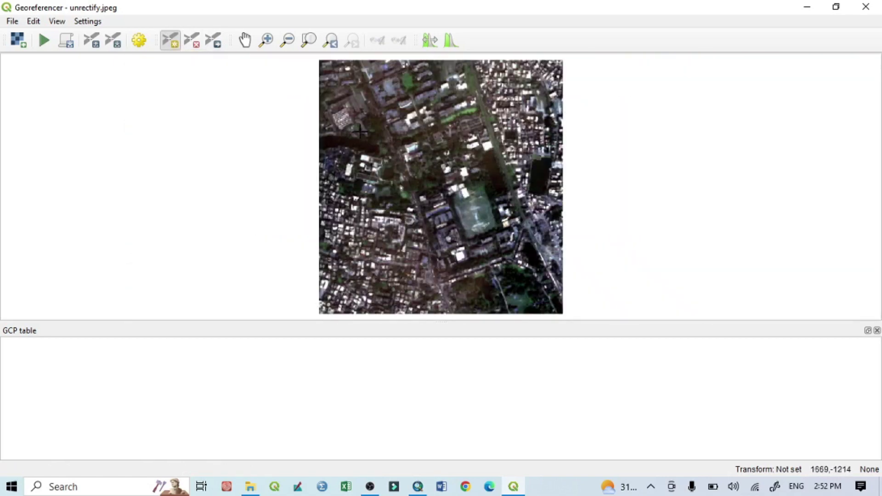
Step: Add GCP 1237.7, -952.998 on the unrectified image, mapped to 22.9094, -191.388 on Rectify_image
left_click(333, 115)
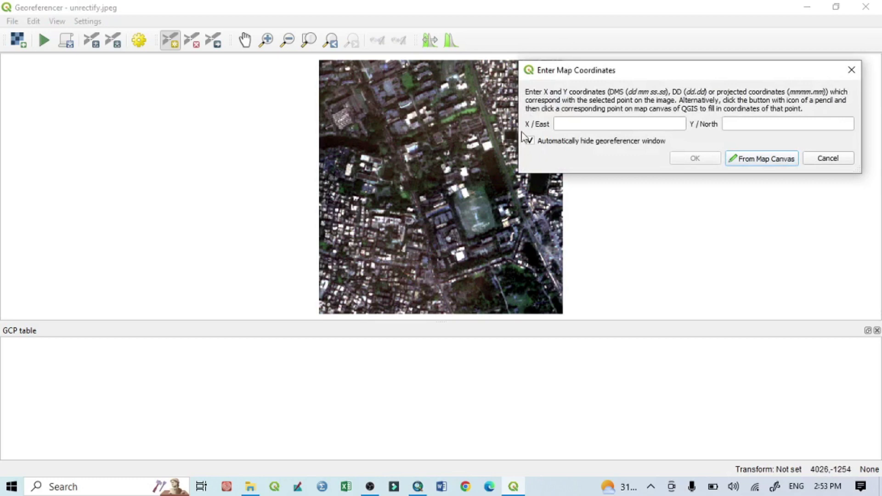
left_click_drag(612, 79, 330, 126)
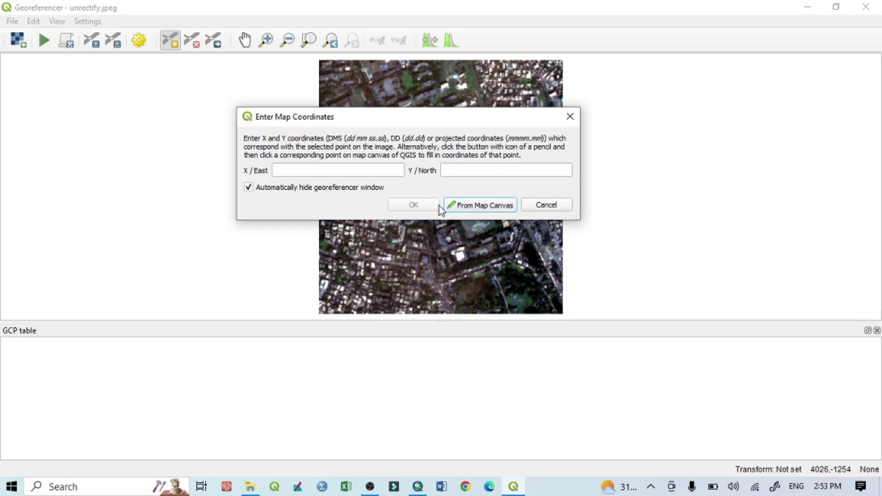
left_click(463, 208)
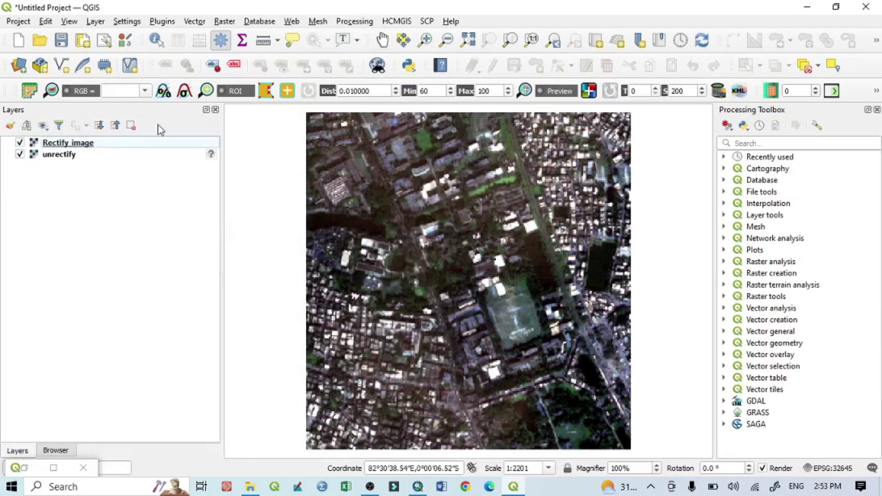
right_click(82, 144)
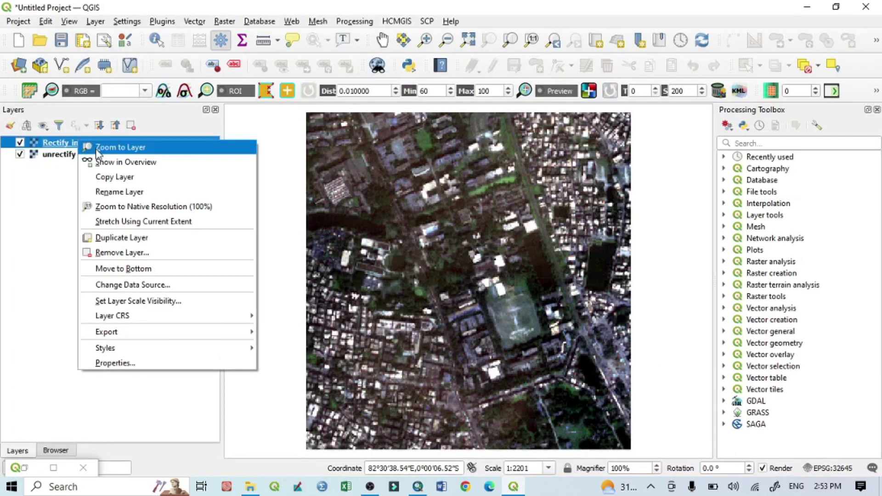
left_click(98, 154)
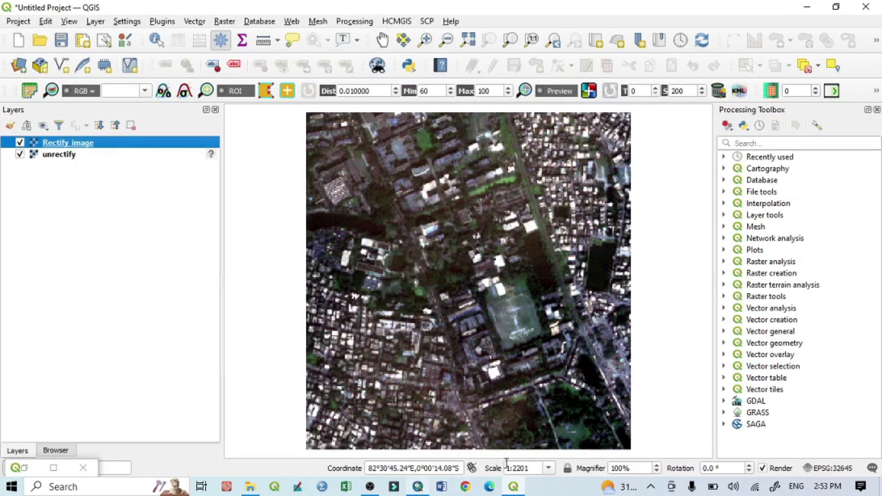
left_click(54, 468)
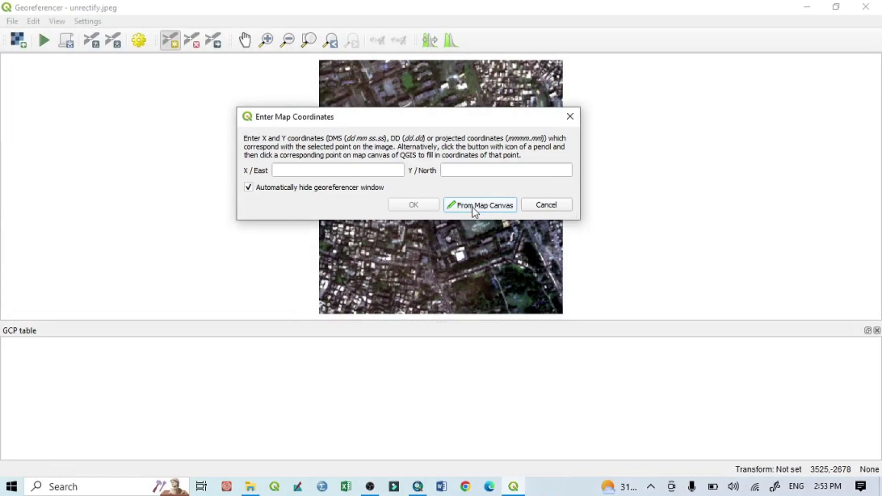
left_click(487, 205)
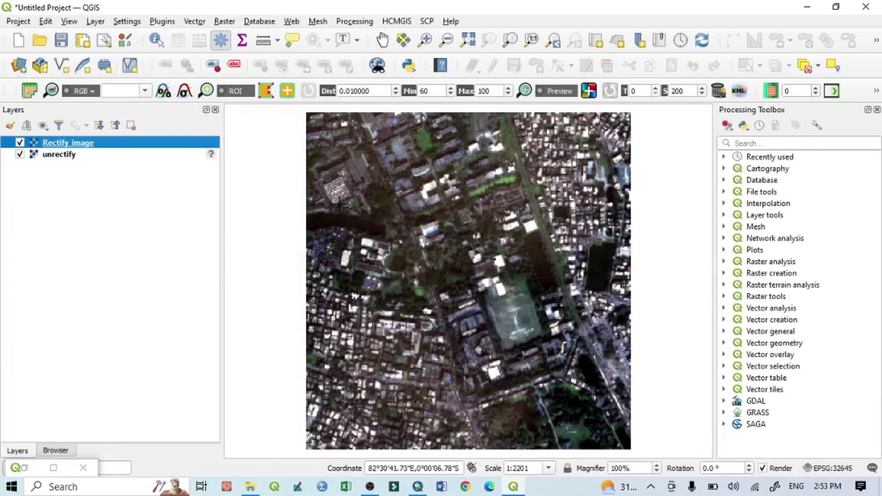
left_click(324, 183)
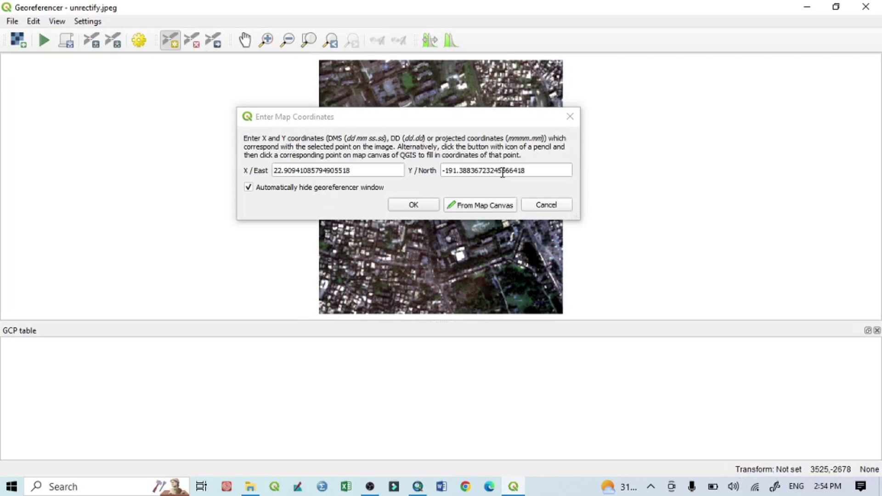
left_click(414, 206)
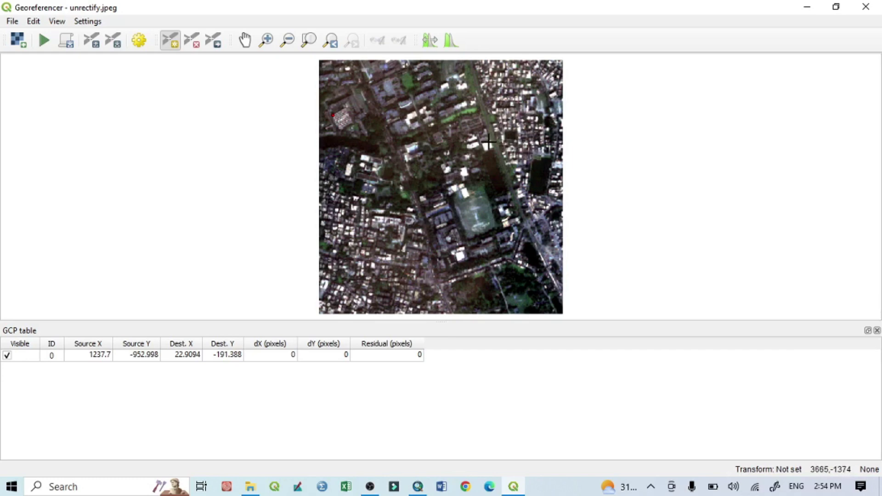
Step: Add the second GCP, 3687.91, -1351.75, mapped to 212.751, -223.417 on the rectified map
scroll(488, 143, "up", 3)
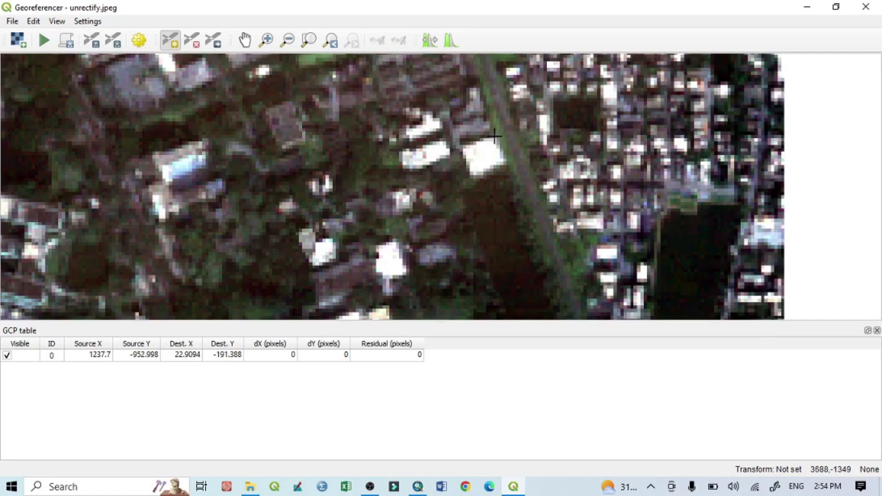
scroll(495, 136, "down", 2)
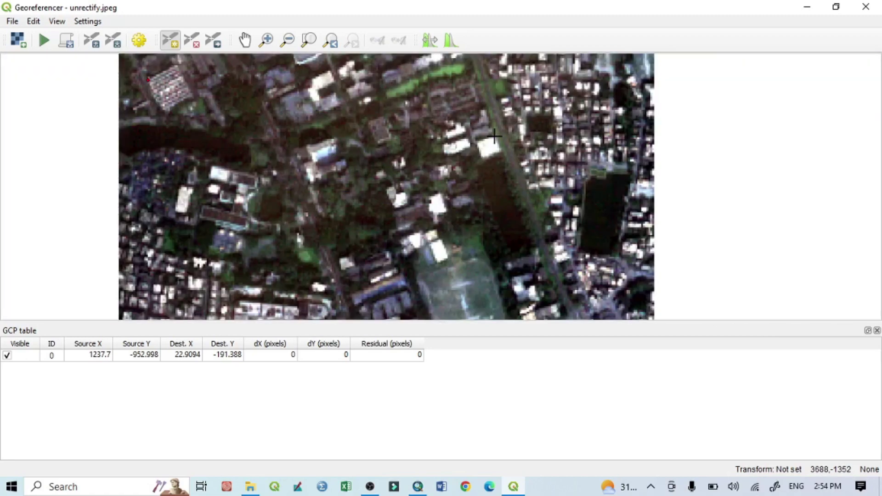
left_click(495, 136)
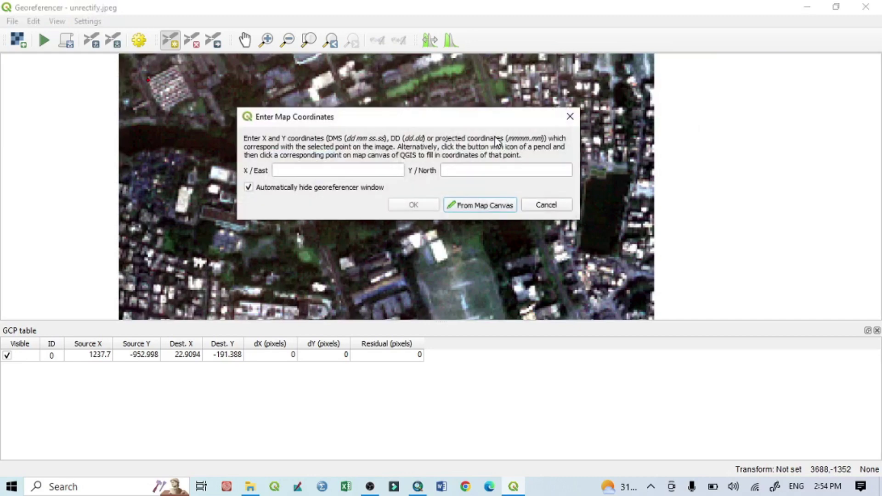
left_click(484, 205)
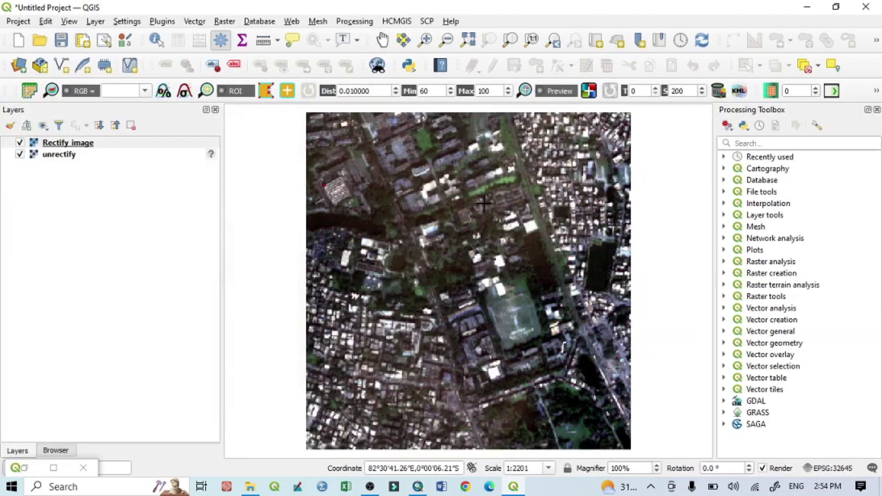
left_click(534, 221)
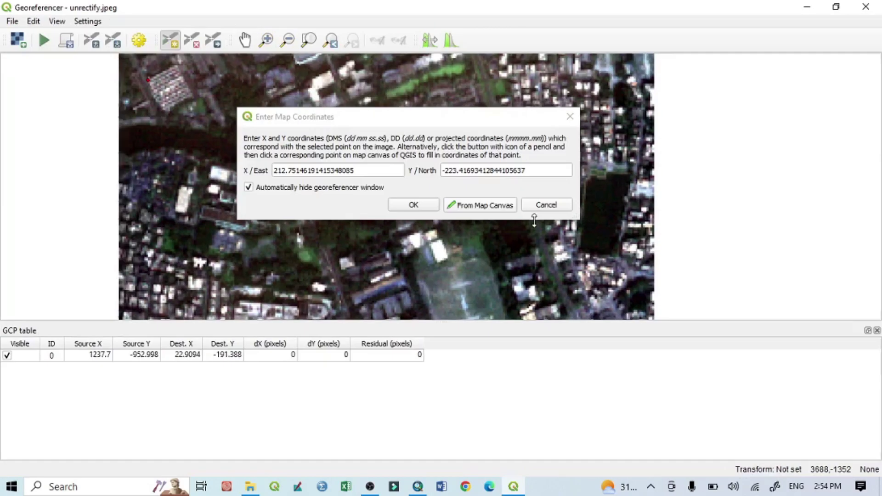
left_click(417, 203)
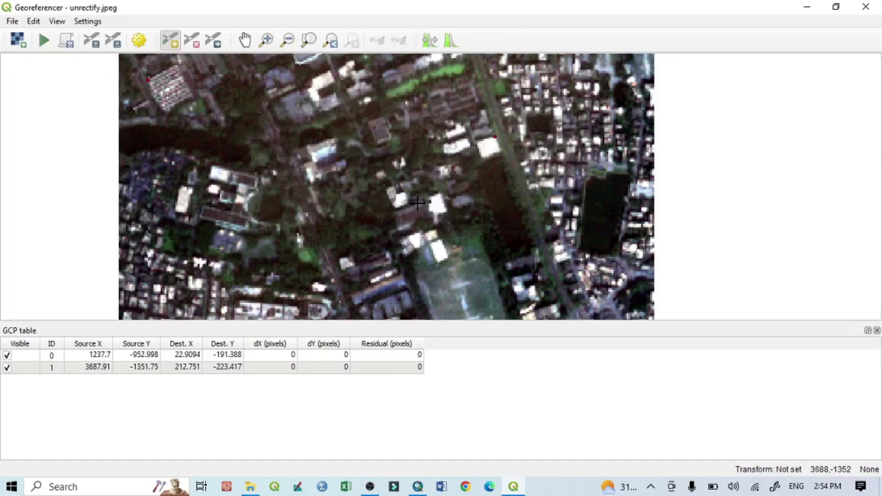
Step: Add the third GCP, 4046.77, -3174.01, mapped to 240.631, -364.367 on the rectified map
scroll(344, 221, "down", 3)
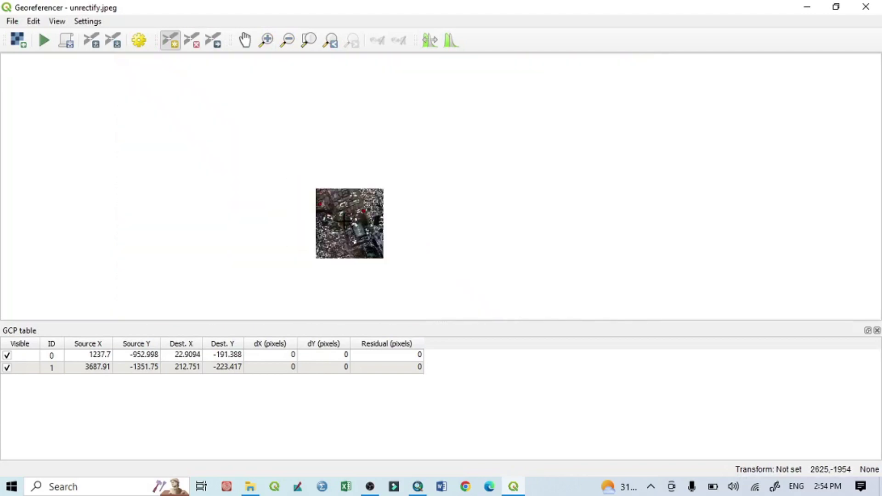
scroll(365, 256, "up", 1)
scroll(365, 256, "up", 1)
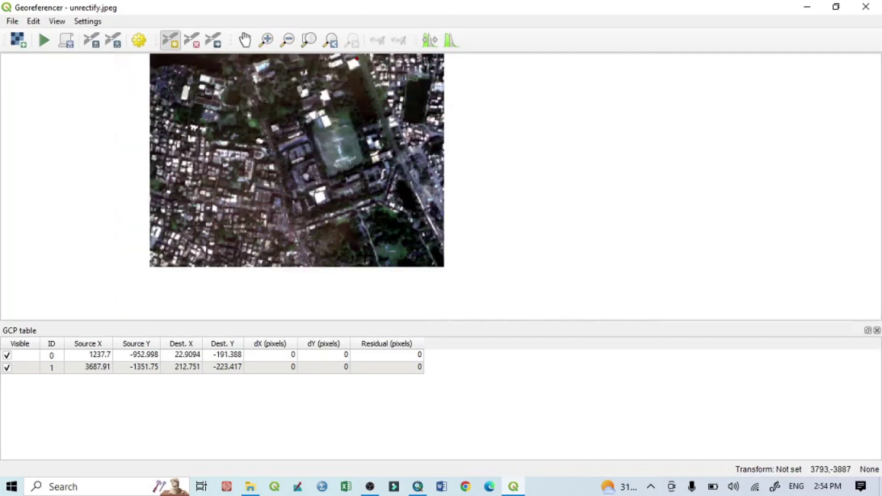
scroll(386, 200, "up", 1)
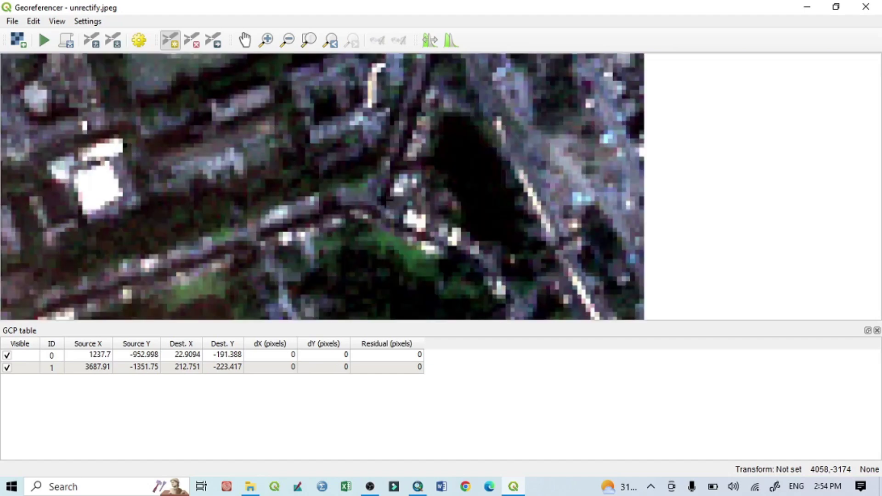
left_click(385, 200)
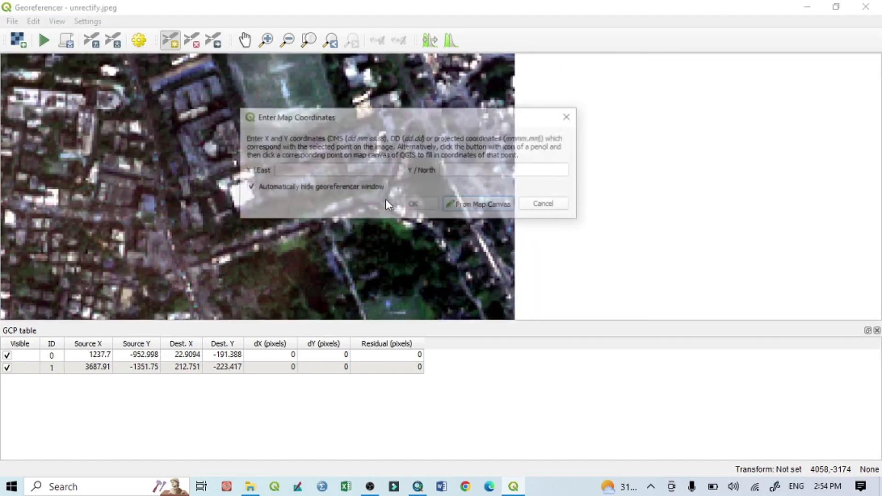
left_click(567, 123)
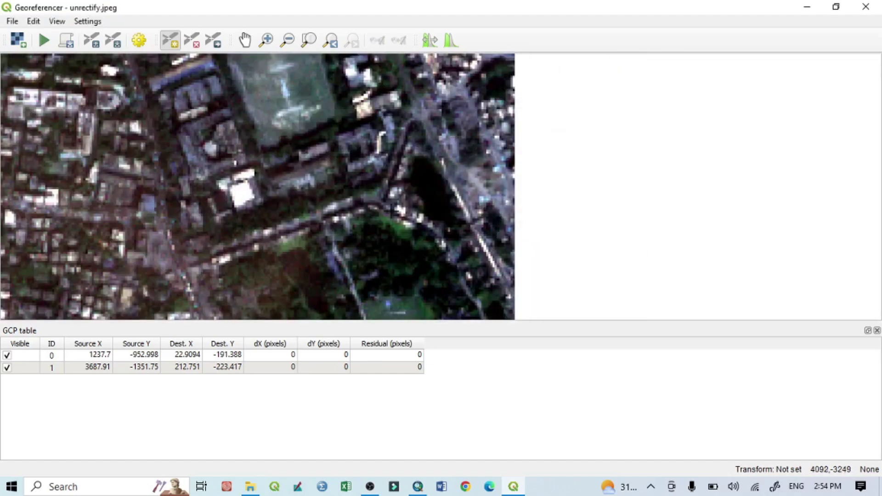
left_click(384, 202)
left_click(495, 204)
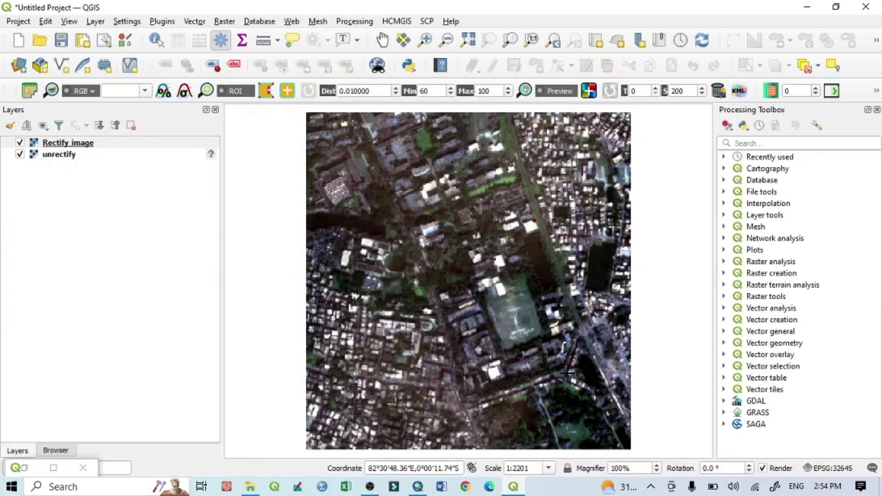
scroll(568, 372, "down", 3)
scroll(569, 373, "up", 4)
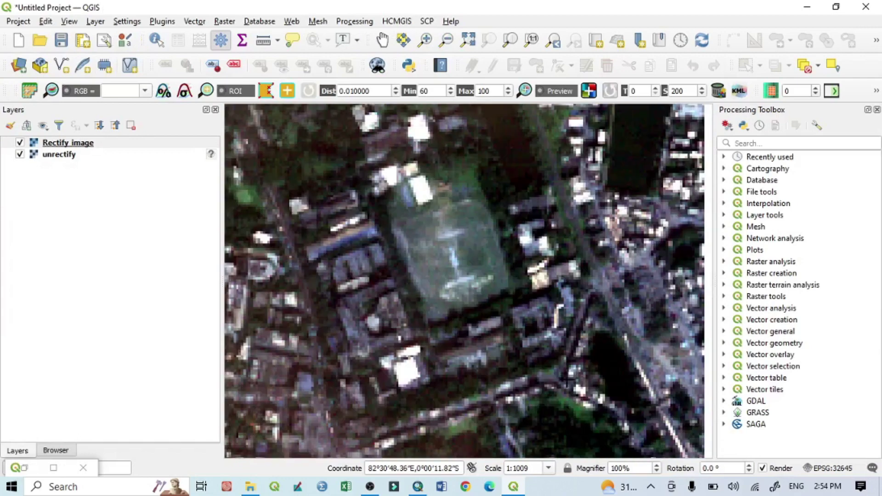
left_click(565, 375)
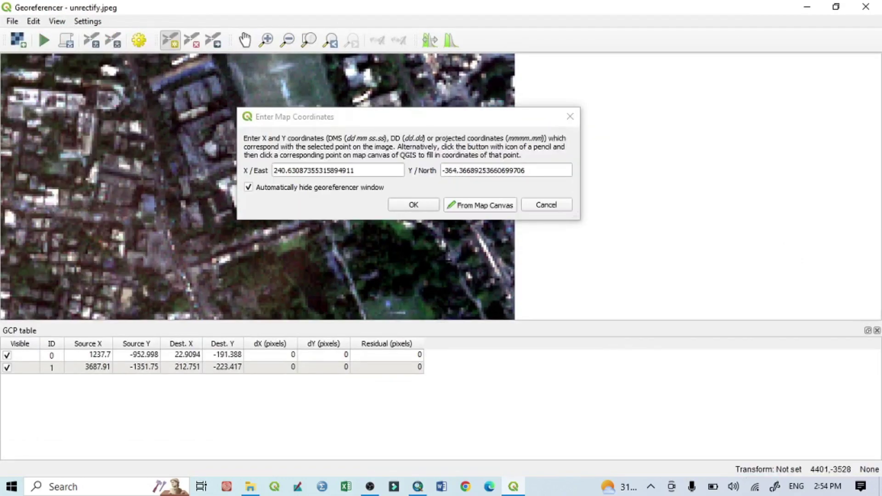
left_click(414, 205)
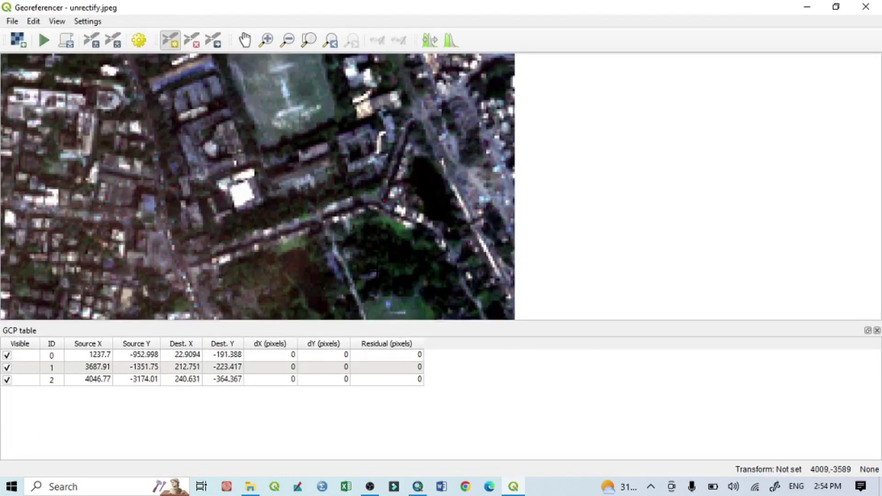
scroll(377, 271, "down", 5)
scroll(377, 271, "down", 3)
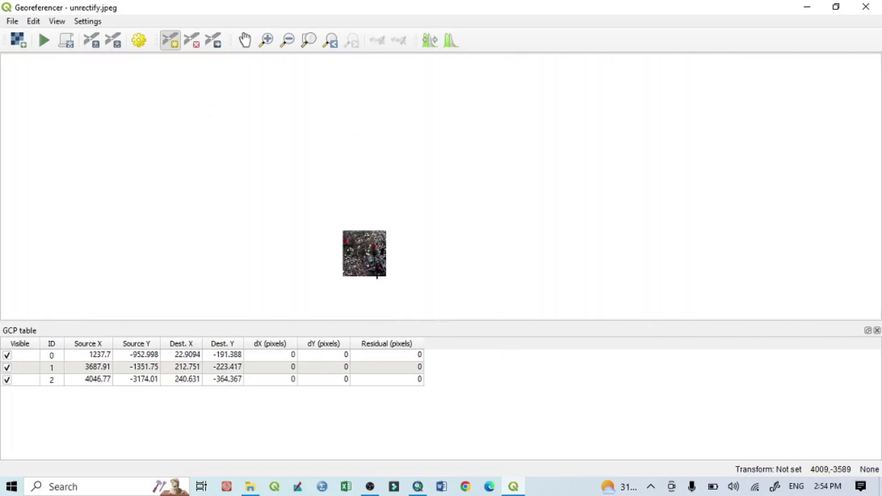
scroll(377, 276, "up", 2)
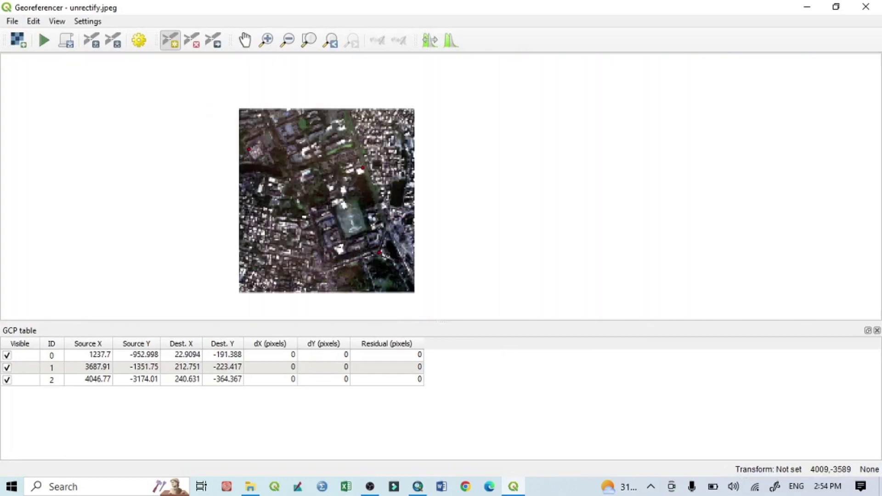
scroll(377, 276, "up", 1)
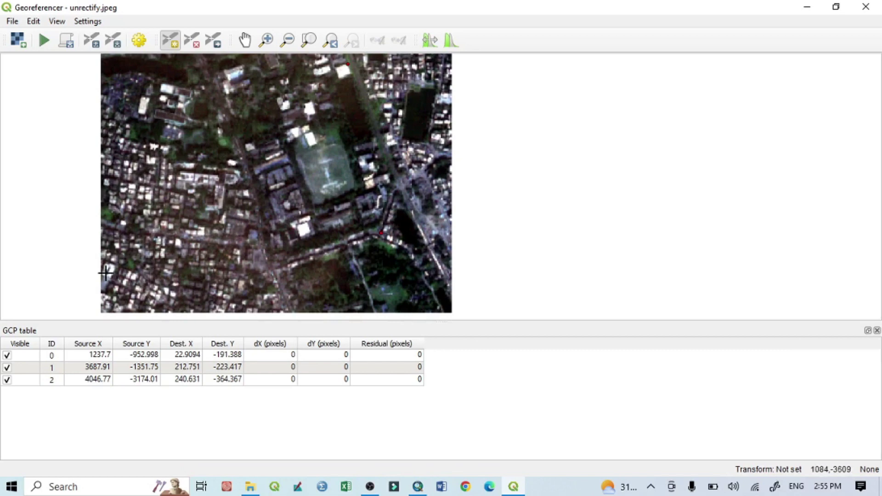
scroll(105, 273, "up", 2)
Step: Add the fourth GCP, 1182.84, -3531.09, mapped to 19.2747, -390.878 on the rectified map
left_click(139, 265)
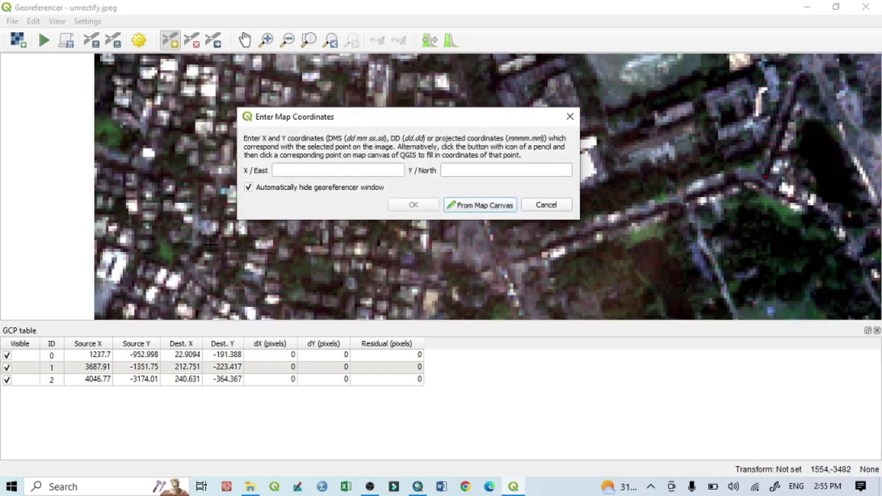
left_click(570, 116)
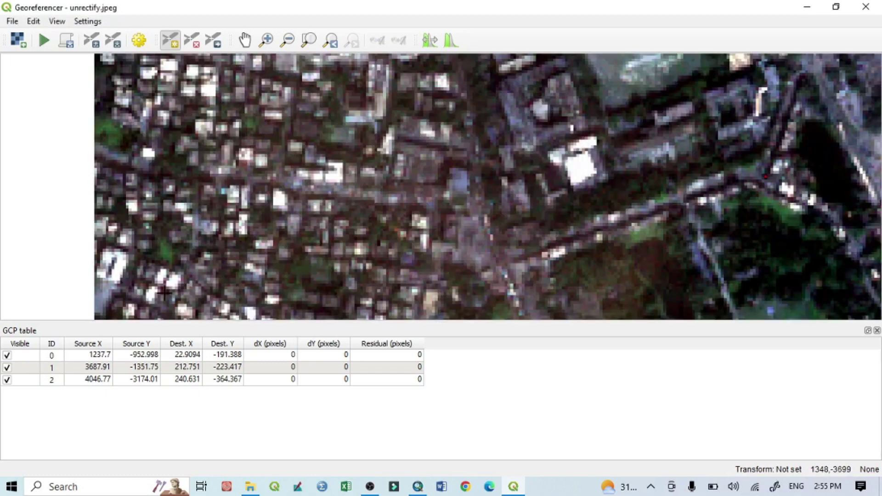
left_click(128, 257)
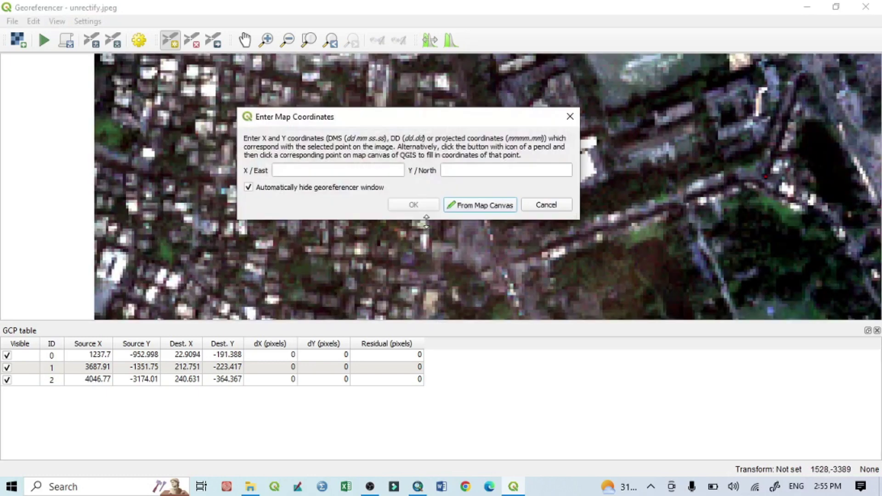
left_click(473, 210)
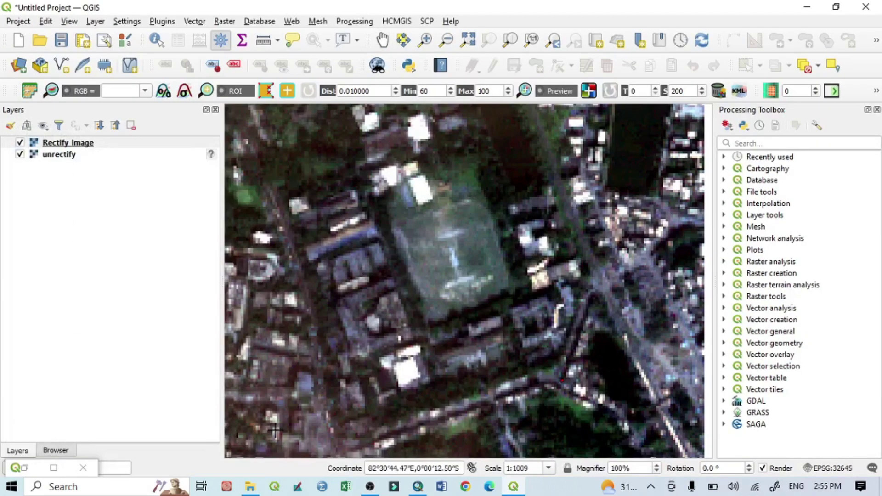
scroll(310, 386, "down", 2)
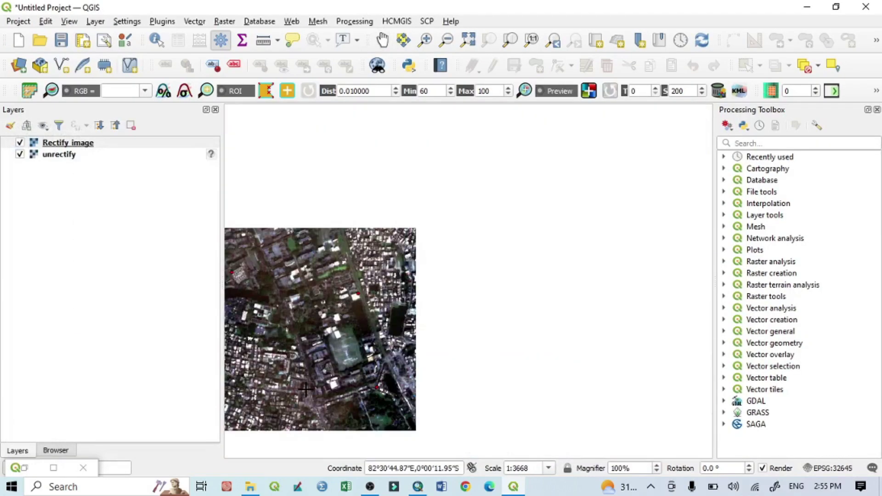
scroll(253, 407, "up", 2)
scroll(243, 413, "down", 3)
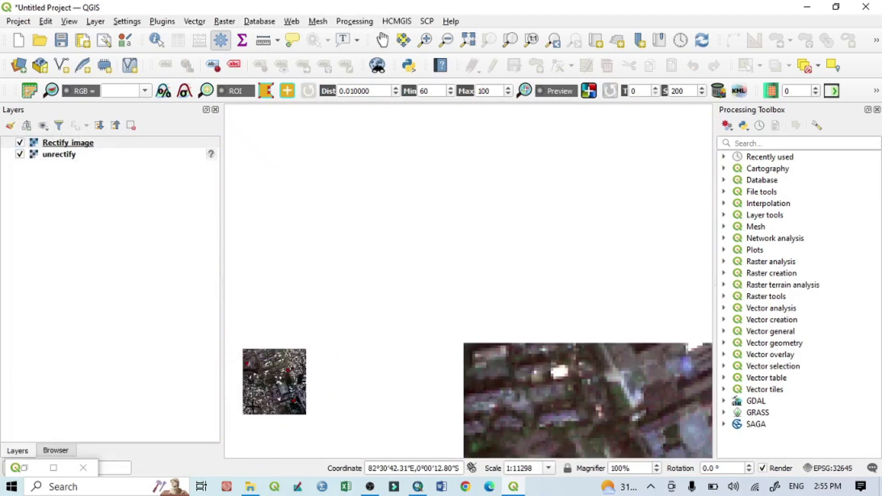
scroll(242, 412, "up", 5)
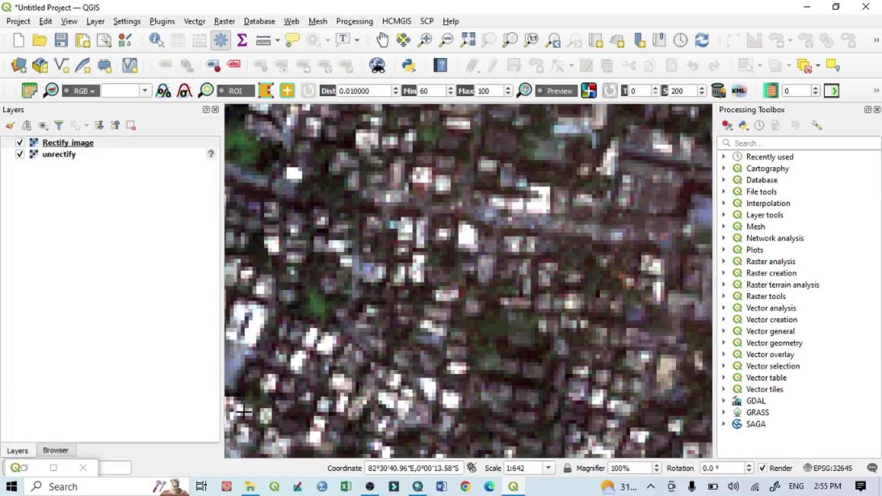
left_click(266, 308)
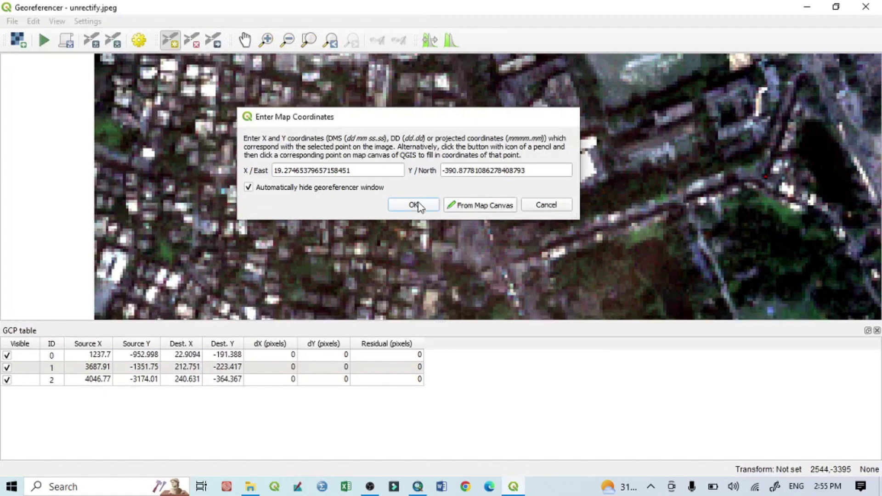
left_click(417, 206)
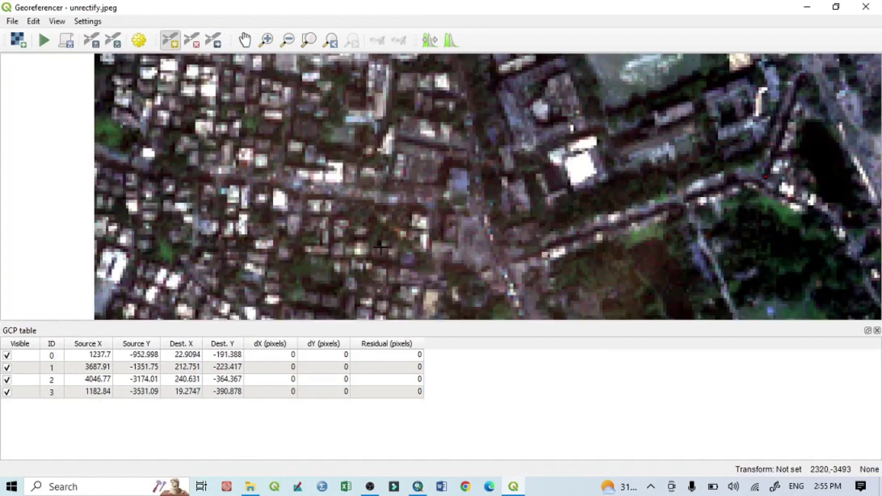
scroll(381, 247, "down", 4)
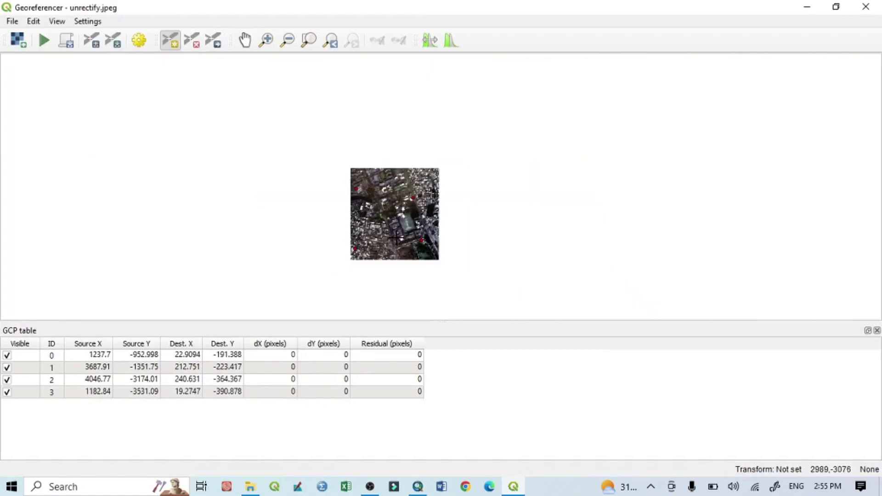
scroll(394, 237, "up", 3)
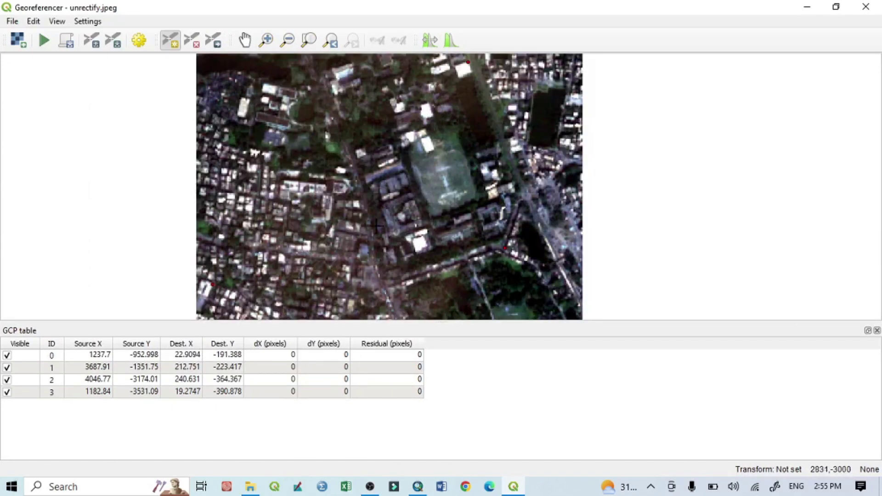
scroll(348, 219, "up", 1)
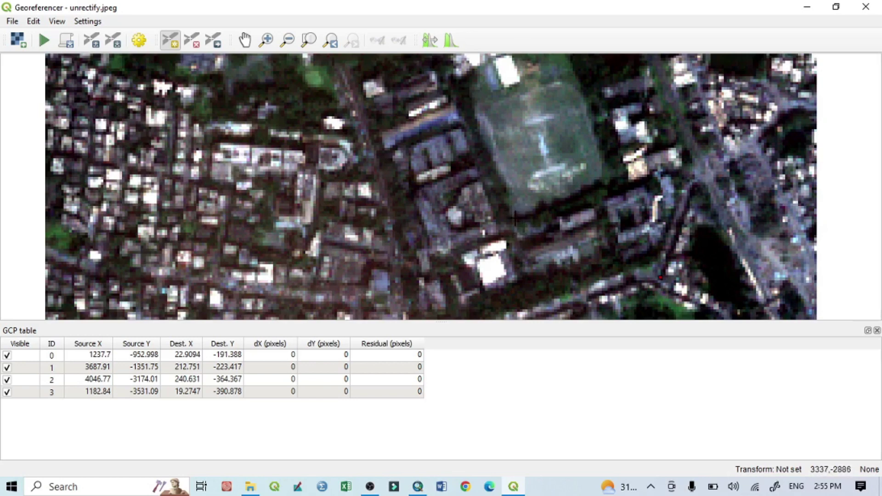
Step: Add the fifth GCP, 3333.89, -2885.59, mapped to 185.006, -341.955 on the rectified map
left_click(514, 218)
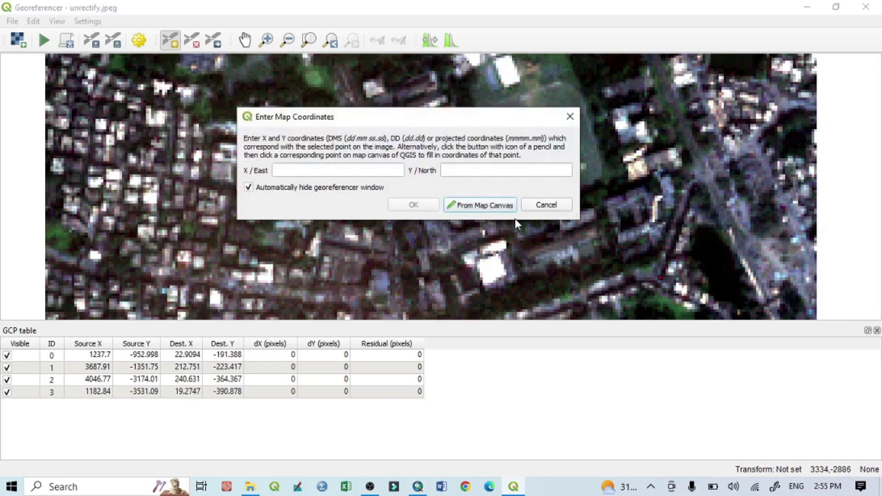
left_click(497, 208)
scroll(472, 307, "down", 4)
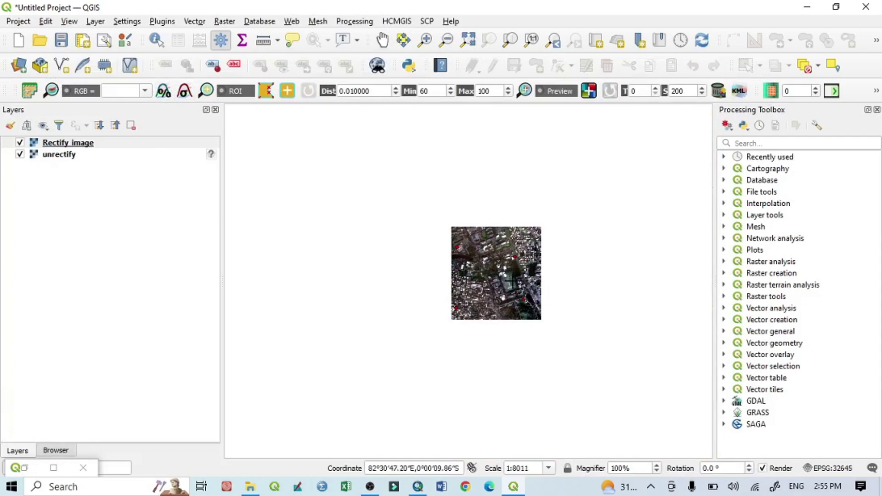
scroll(511, 282, "up", 3)
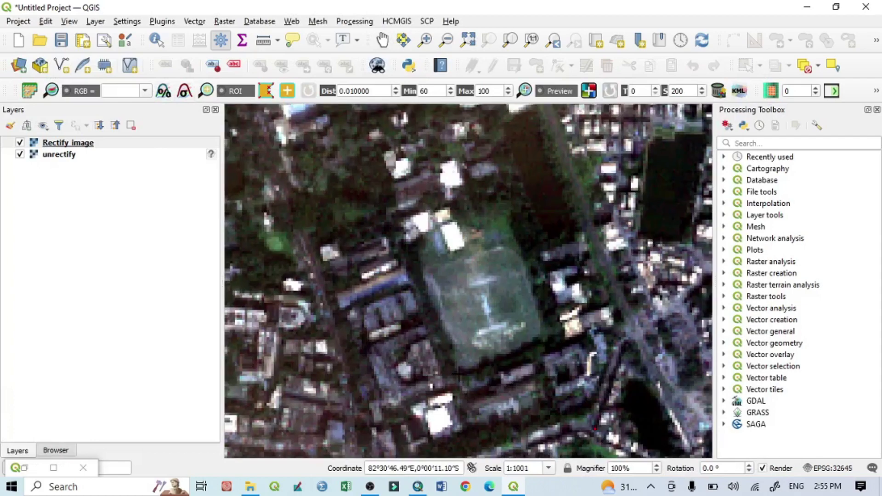
left_click(458, 376)
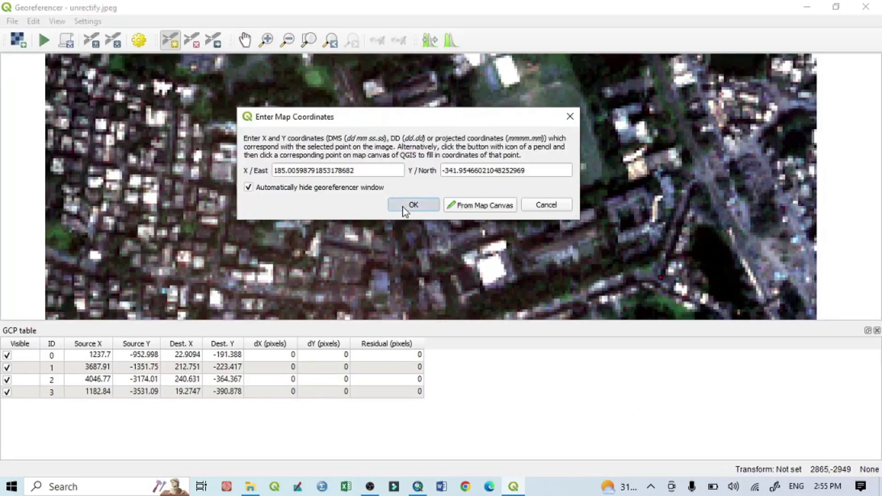
left_click(406, 209)
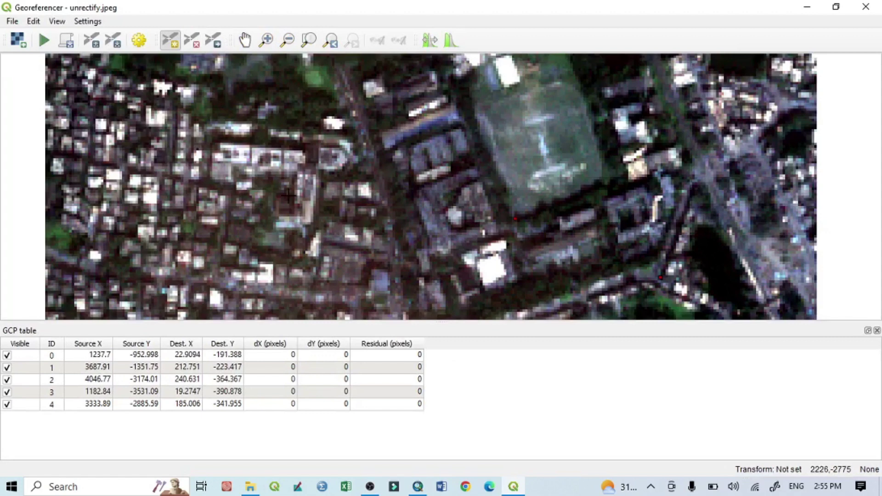
scroll(289, 196, "down", 3)
scroll(288, 196, "down", 2)
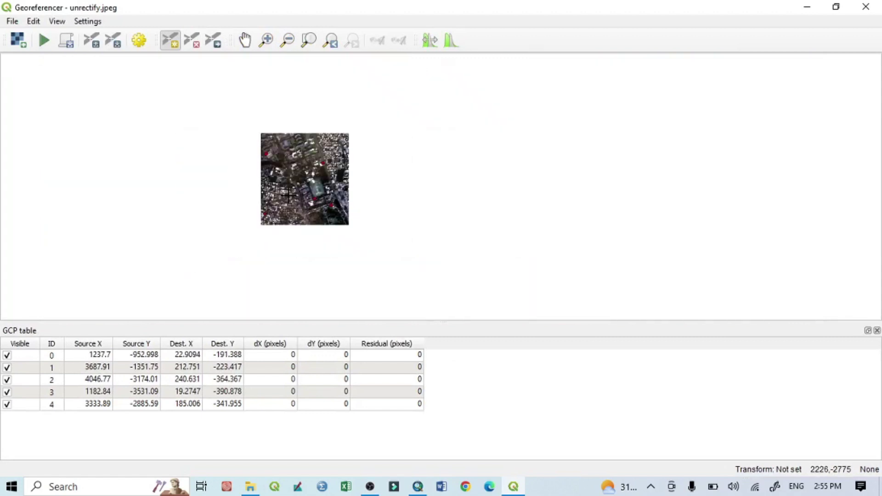
Step: Set Polynomial 1 transformation with output unrectify_modified.tif and run georeferencing (mean error 4.58508)
left_click(139, 41)
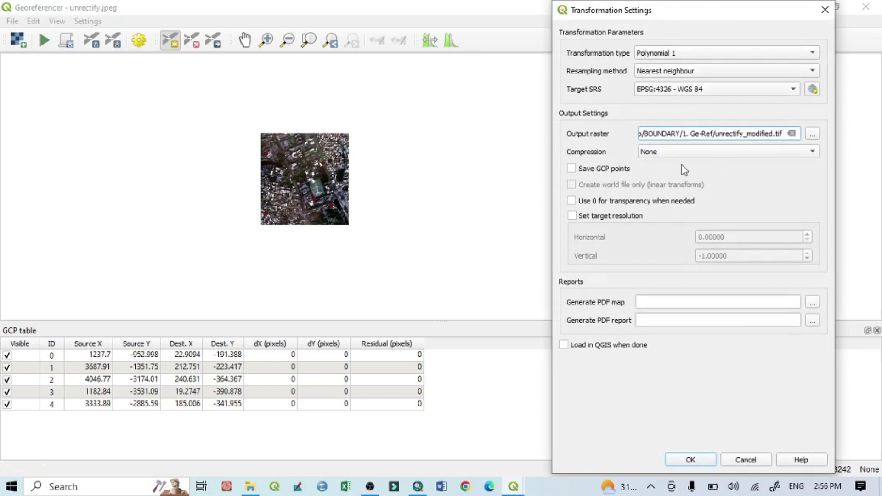
left_click(814, 134)
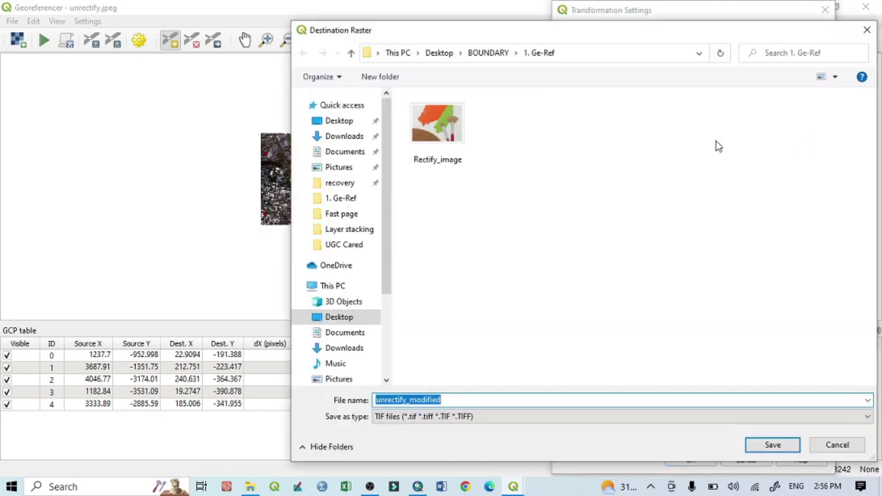
left_click(465, 399)
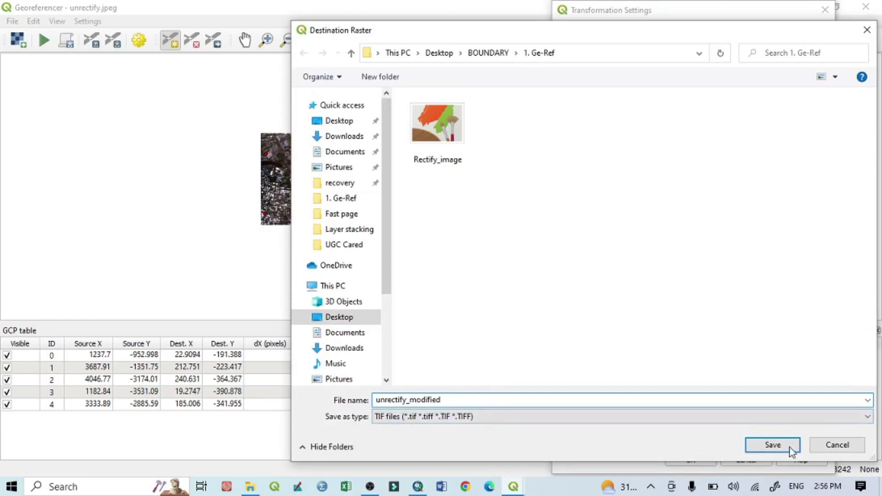
left_click(773, 444)
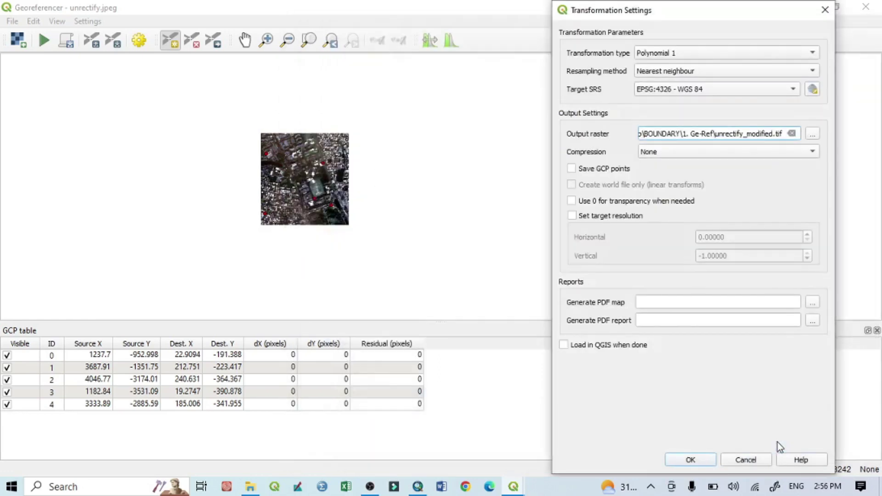
left_click(697, 462)
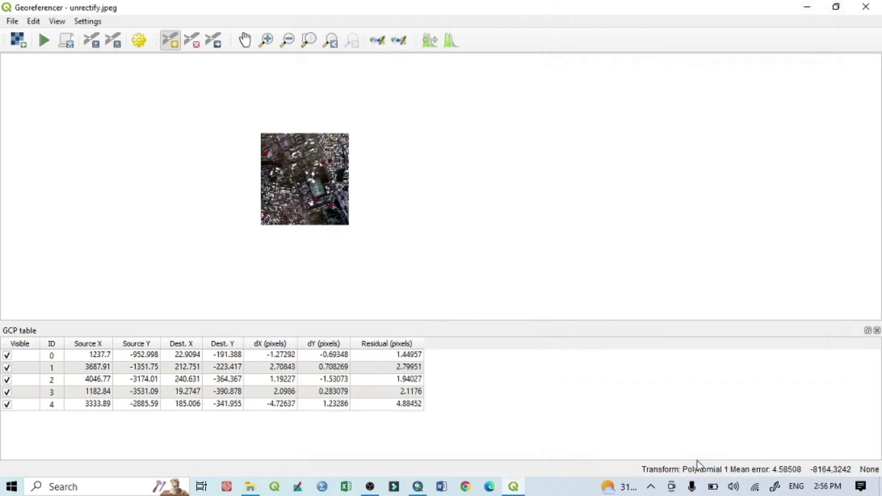
left_click(46, 41)
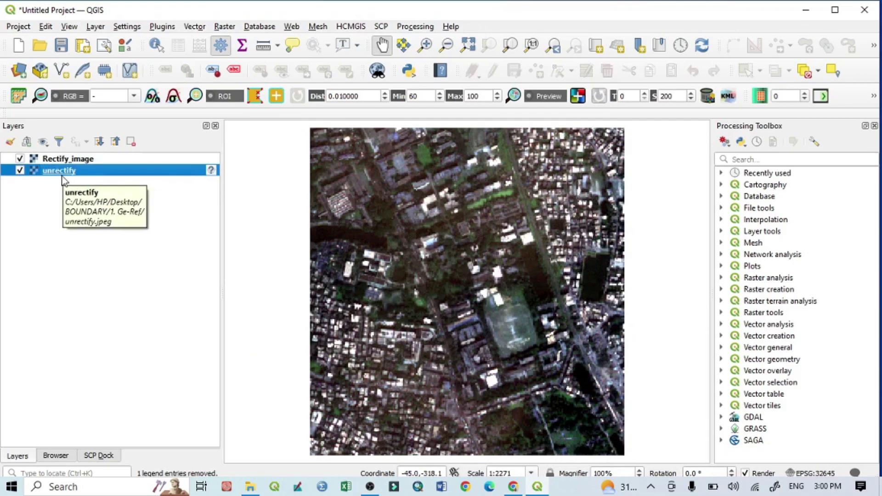
Step: Zoom to unrectify and verify unrectify_modified.tif appears in 1. Ge-Ref via the Browser panel
right_click(62, 174)
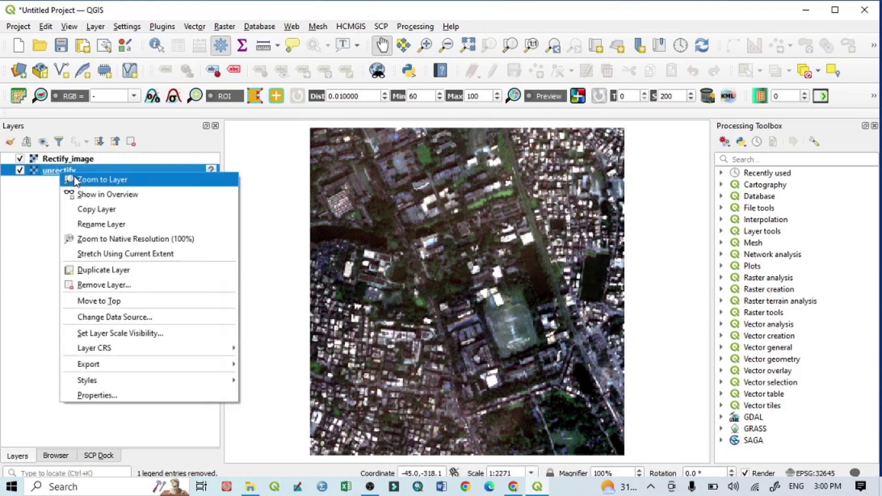
left_click(78, 180)
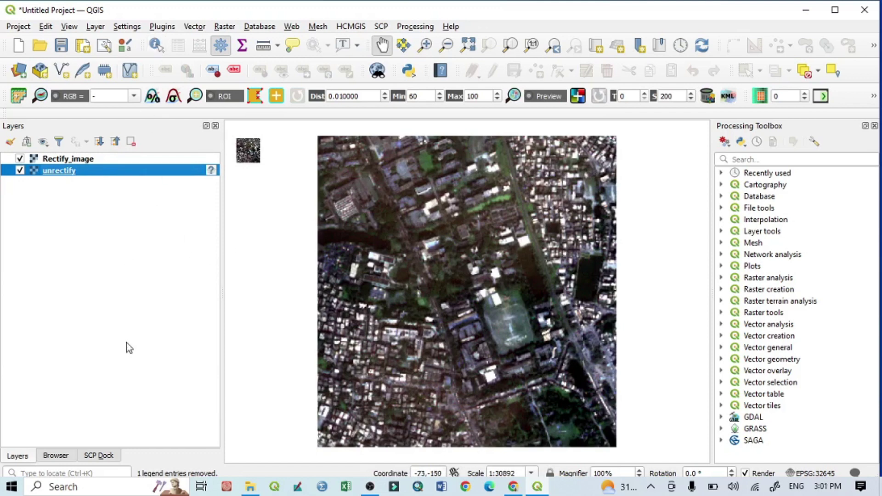
left_click(60, 457)
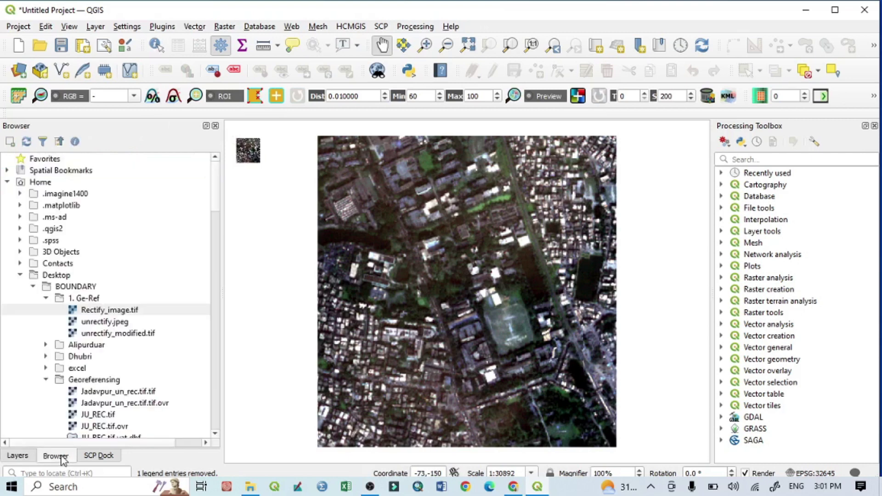
left_click(107, 334)
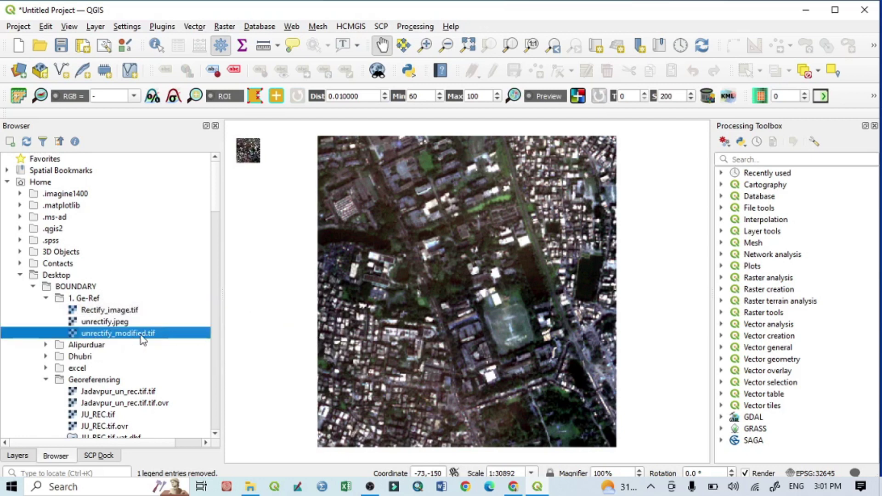
left_click(17, 455)
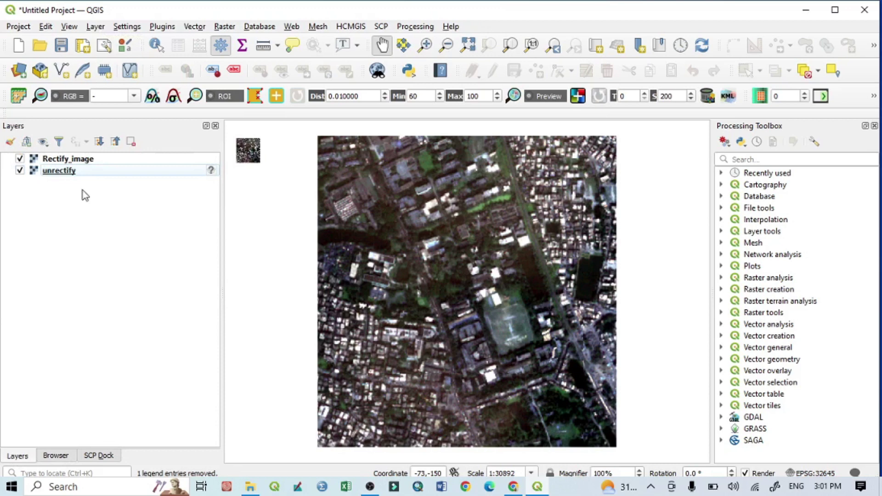
Step: Add 1. Ge-Ref/unrectify_modified.tif through Layer > Add Raster Layer
left_click(95, 27)
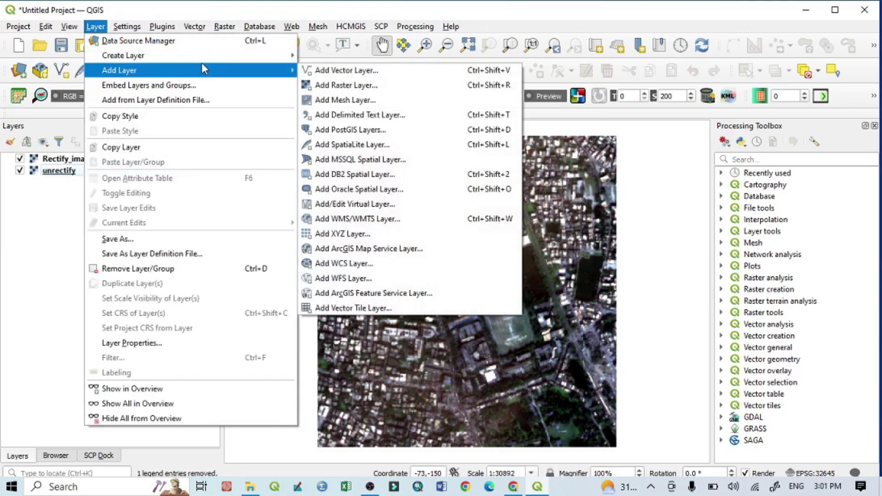
mouse_move(258, 55)
mouse_move(283, 68)
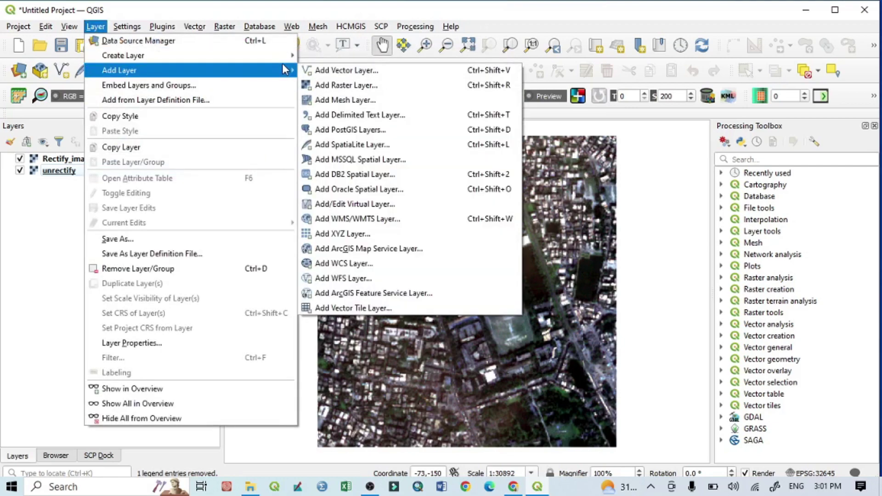
left_click(334, 86)
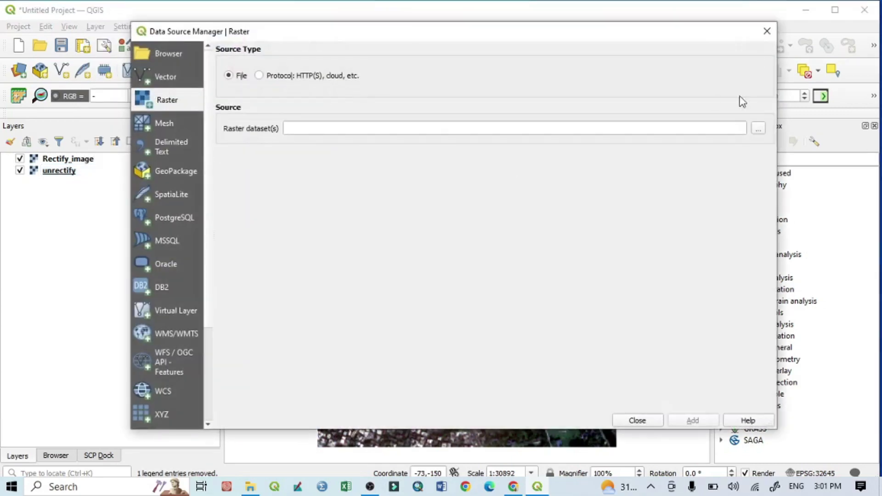
left_click(759, 129)
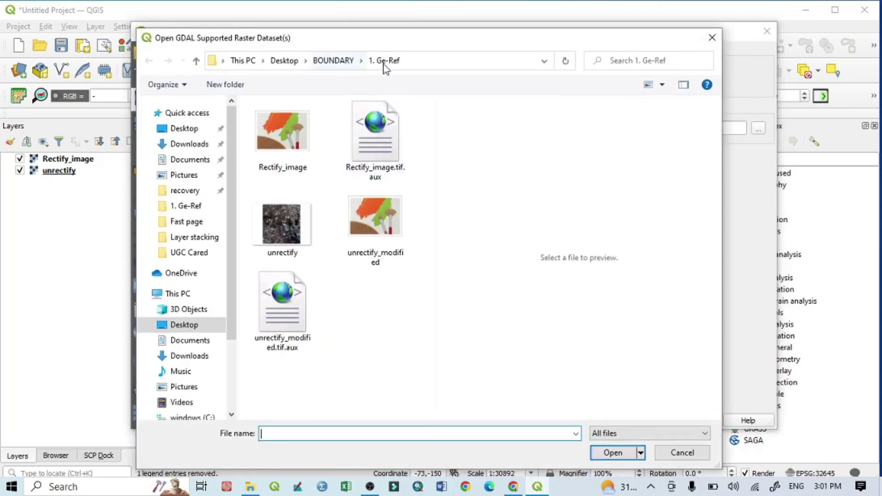
left_click(375, 227)
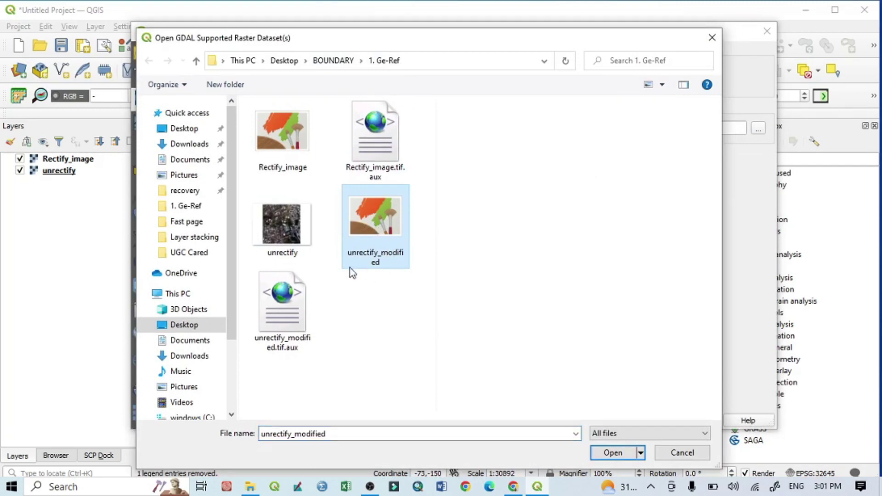
left_click(612, 453)
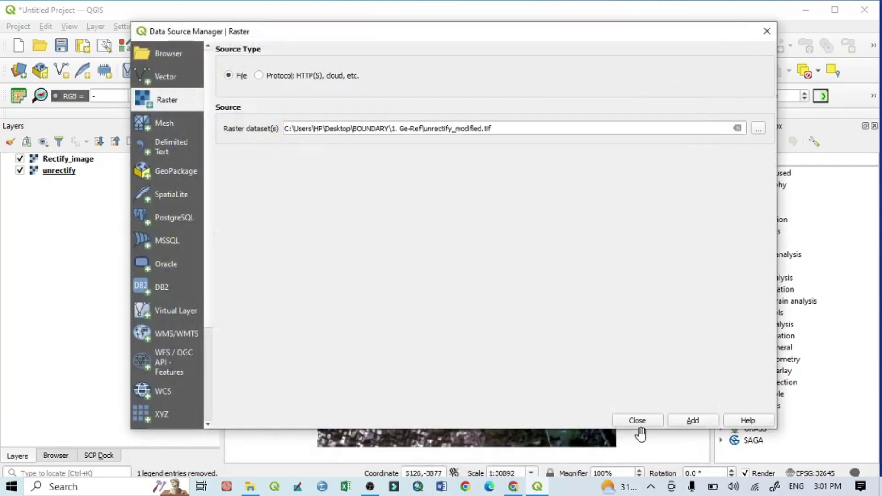
left_click(692, 422)
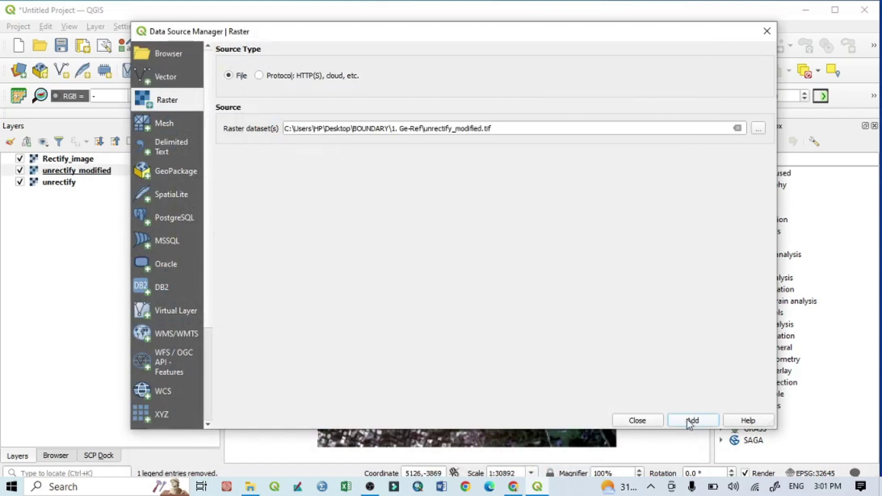
left_click(637, 420)
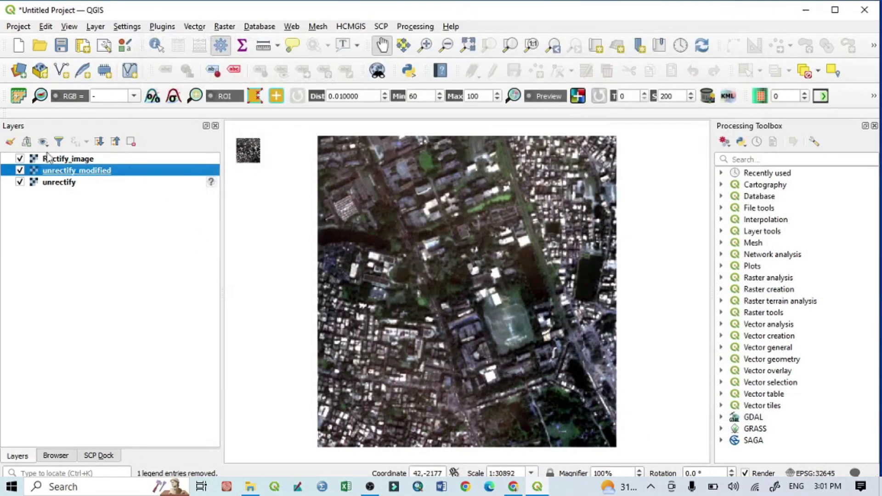
Step: Turn off Rectify_image and unrectify, then zoom to the unrectify_modified layer
left_click(20, 159)
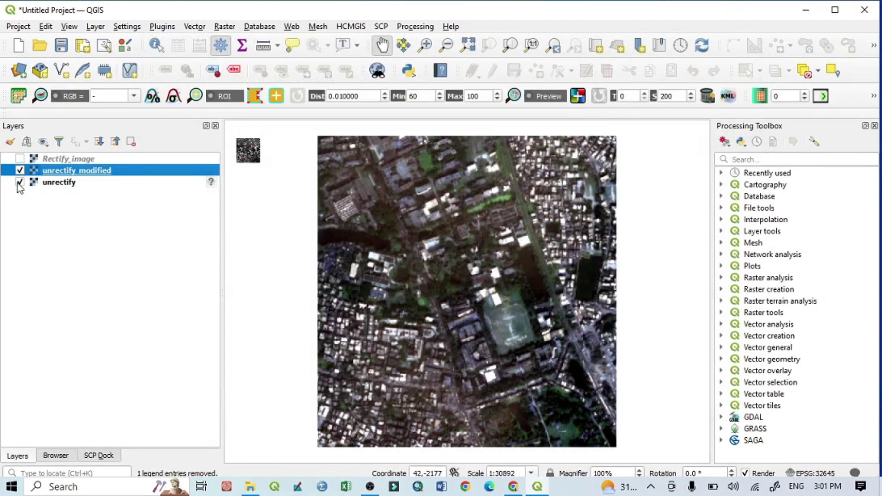
left_click(20, 182)
right_click(55, 174)
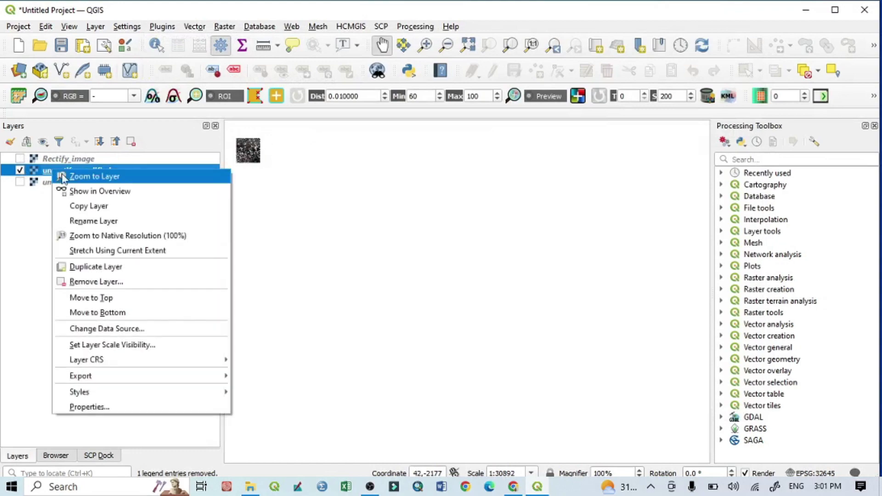
left_click(68, 182)
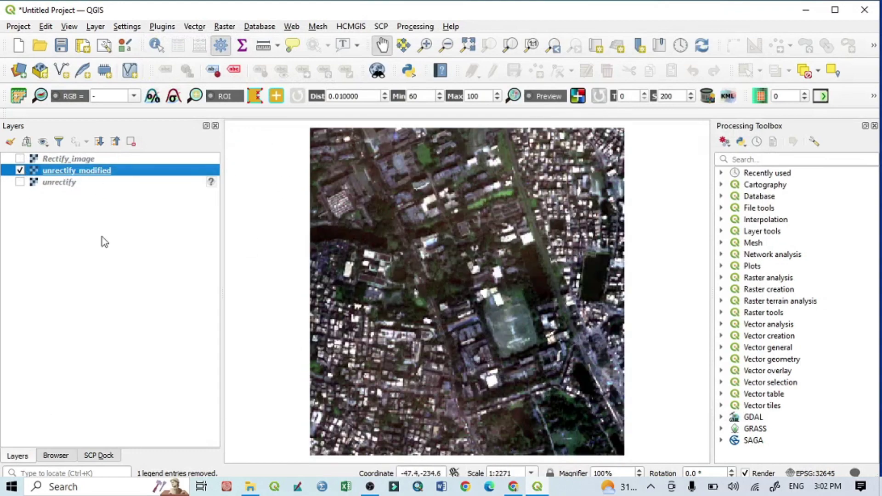